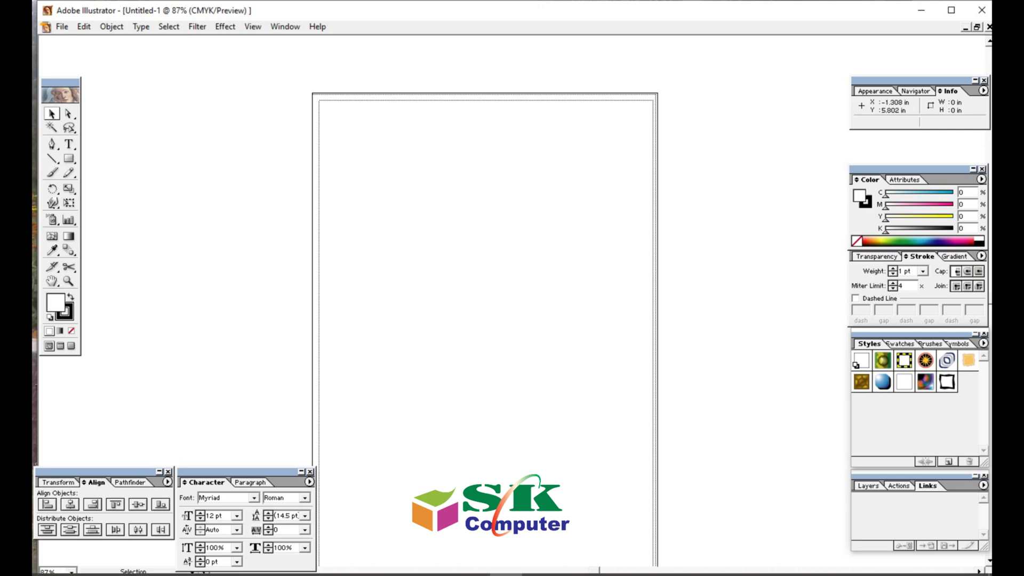
pyautogui.click(539, 575)
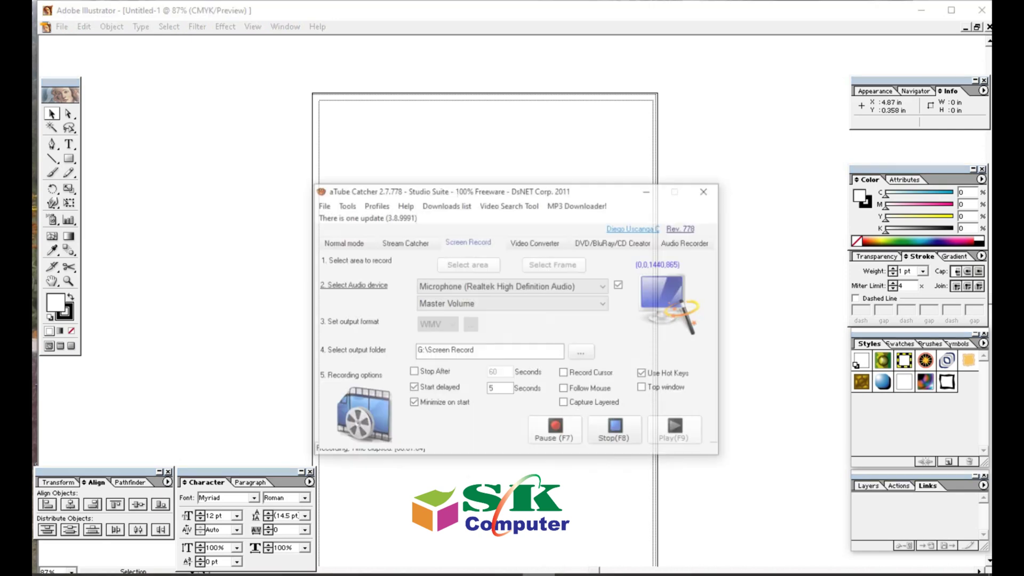
pyautogui.click(539, 574)
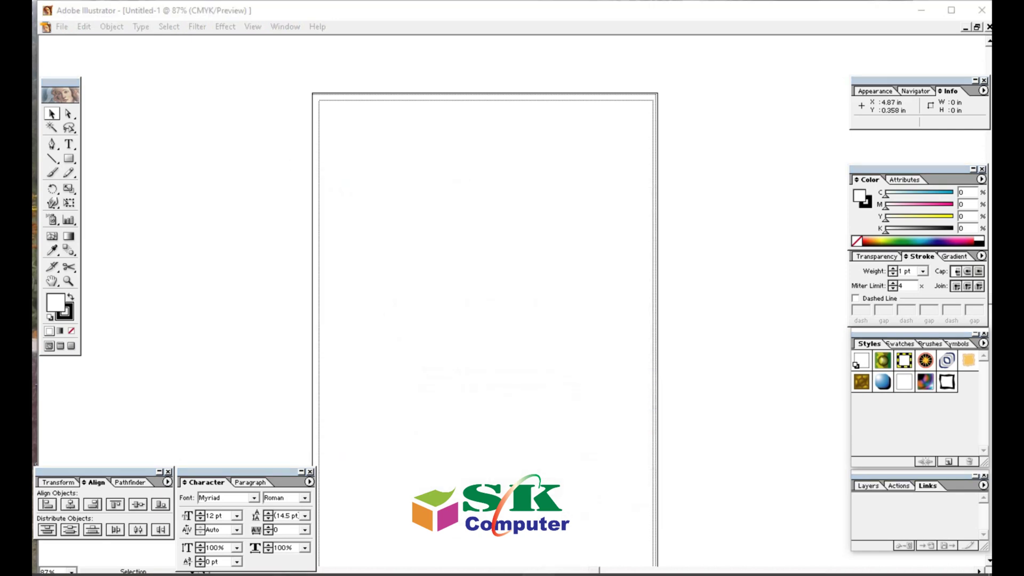
pyautogui.click(539, 574)
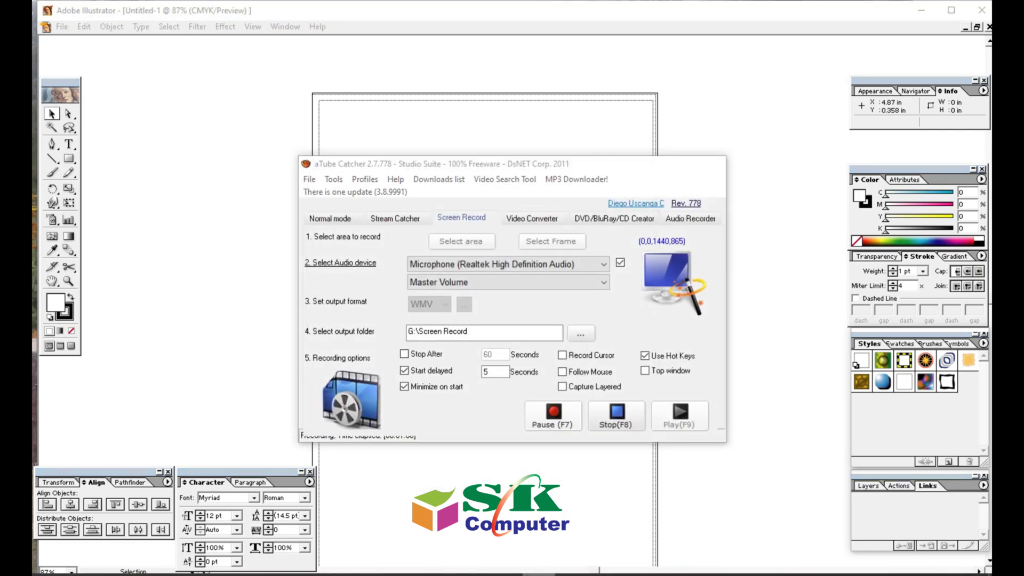
pyautogui.click(539, 574)
pyautogui.click(506, 574)
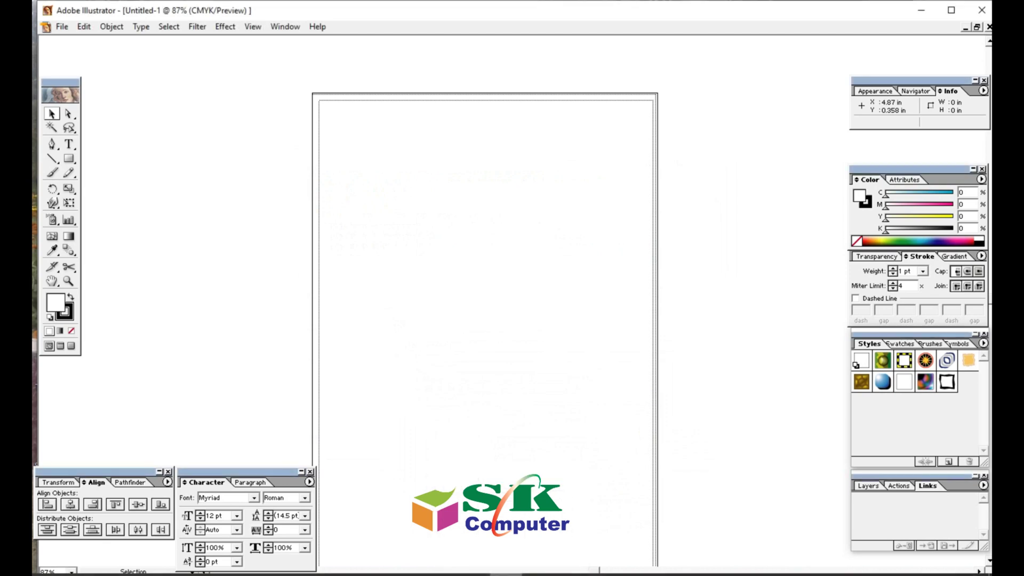
pyautogui.click(507, 575)
pyautogui.click(507, 575)
pyautogui.moveTo(65, 82); pyautogui.dragTo(65, 83)
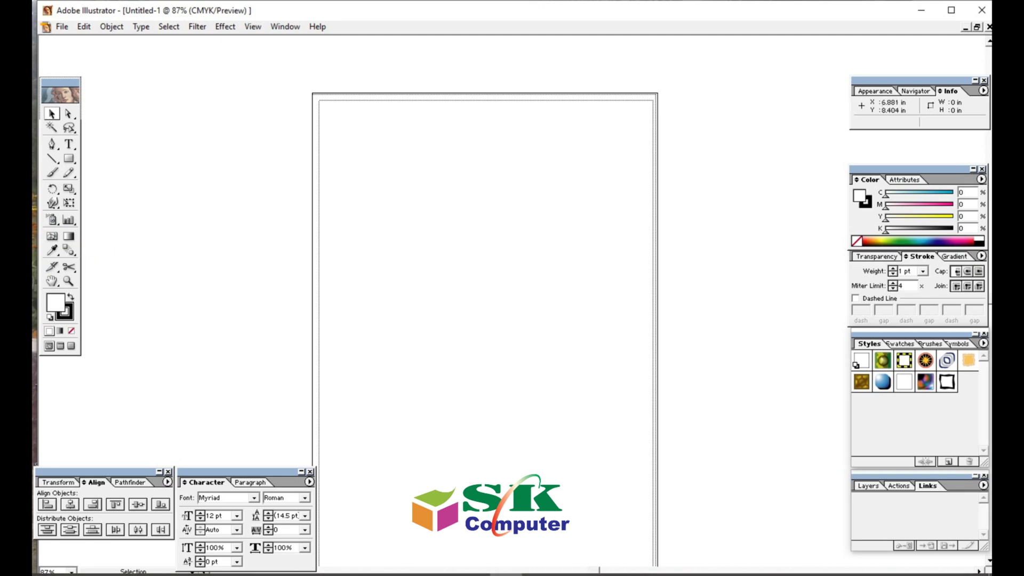
# Step: Examine the blank page from its top edge to its bottom edge and the empty canvas beside it
pyautogui.moveTo(308, 89); pyautogui.dragTo(666, 538)
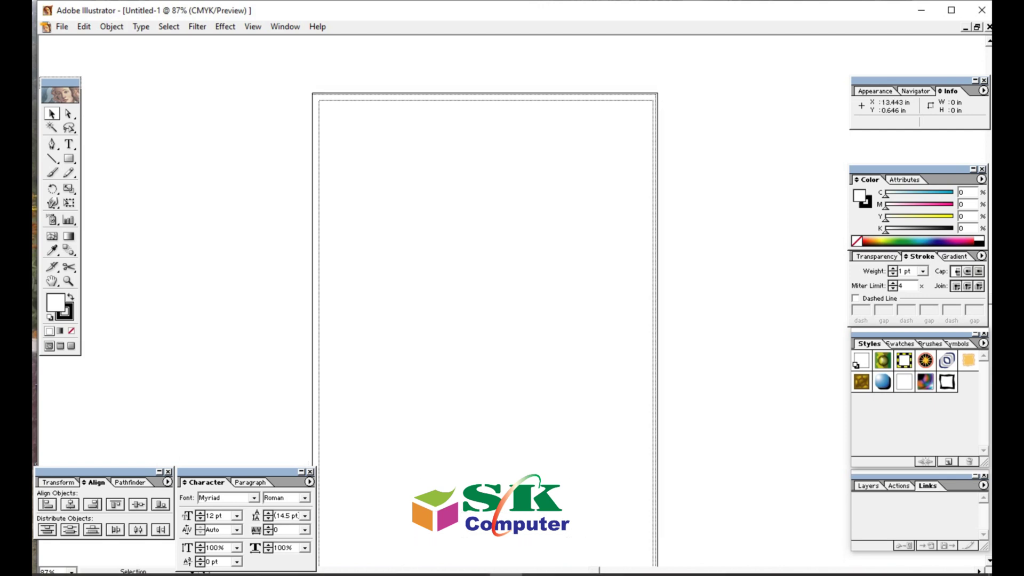
pyautogui.click(990, 560)
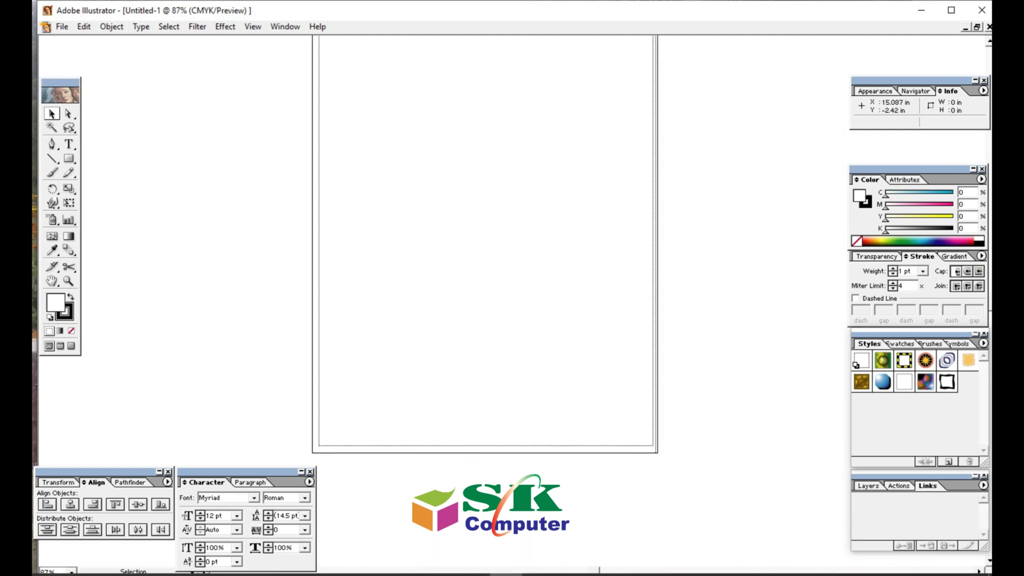
pyautogui.moveTo(667, 469); pyautogui.dragTo(281, 40)
pyautogui.click(990, 41)
pyautogui.click(990, 42)
pyautogui.moveTo(265, 70); pyautogui.dragTo(687, 223)
pyautogui.moveTo(753, 71); pyautogui.dragTo(947, 229)
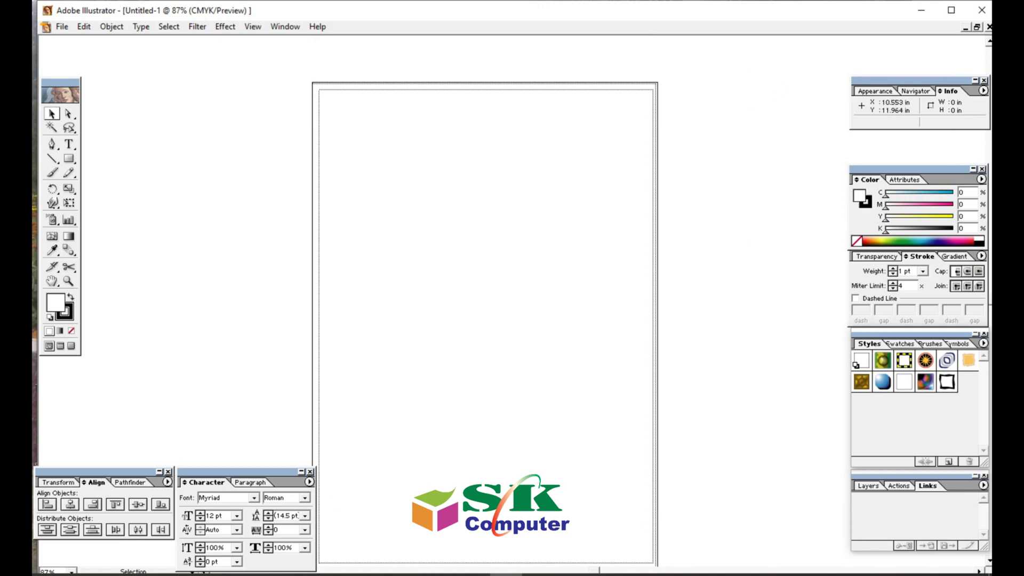
pyautogui.moveTo(738, 76); pyautogui.dragTo(803, 230)
pyautogui.moveTo(711, 69); pyautogui.dragTo(931, 221)
# Step: Draw a rectangle about 3.6 in wide and 5 in high on the empty canvas left of the page
pyautogui.press('m')
pyautogui.moveTo(135, 90); pyautogui.dragTo(285, 299)
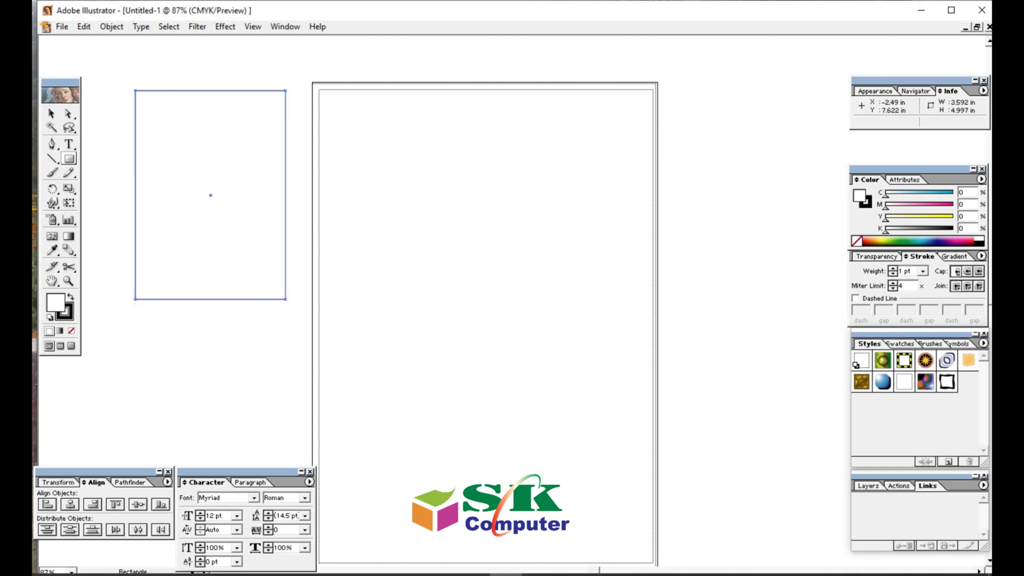
pyautogui.click(52, 114)
pyautogui.moveTo(381, 100); pyautogui.dragTo(557, 317)
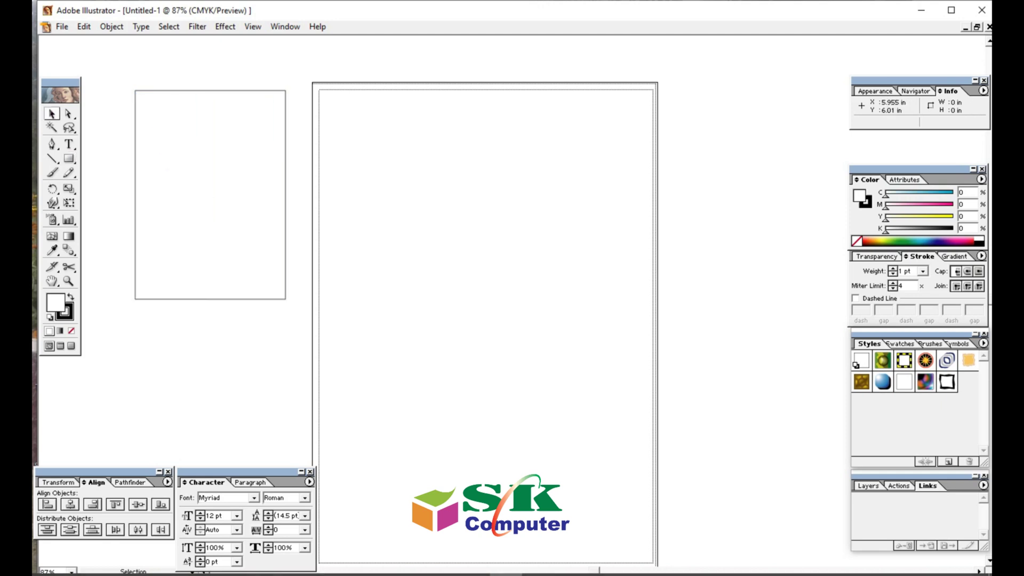
# Step: Move the tall rectangle onto the page and place it near the page's upper-right corner
pyautogui.click(196, 205)
pyautogui.click(107, 176)
pyautogui.click(182, 197)
pyautogui.click(298, 191)
pyautogui.moveTo(231, 195); pyautogui.dragTo(427, 201)
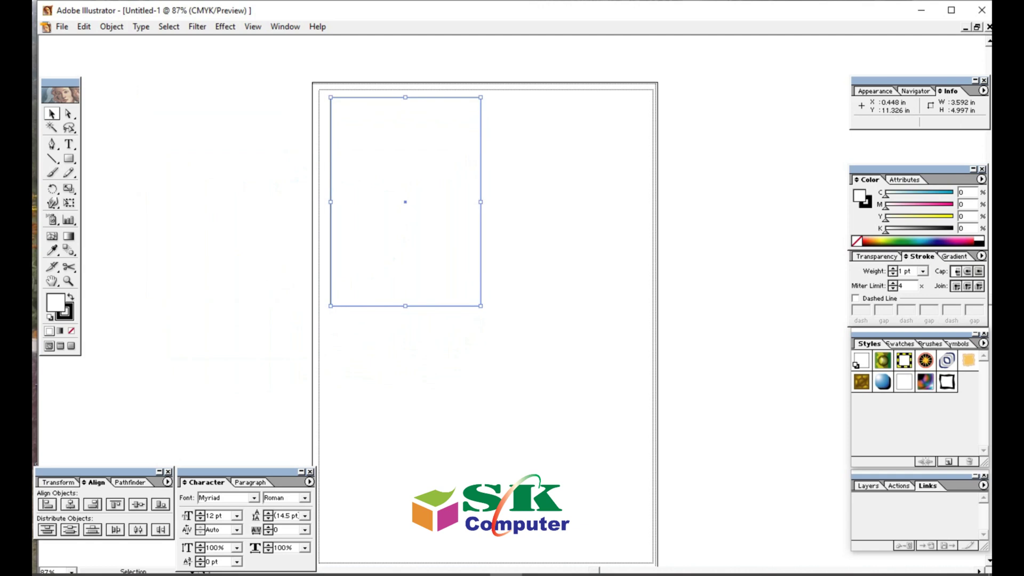
pyautogui.click(285, 155)
pyautogui.moveTo(378, 156); pyautogui.dragTo(542, 157)
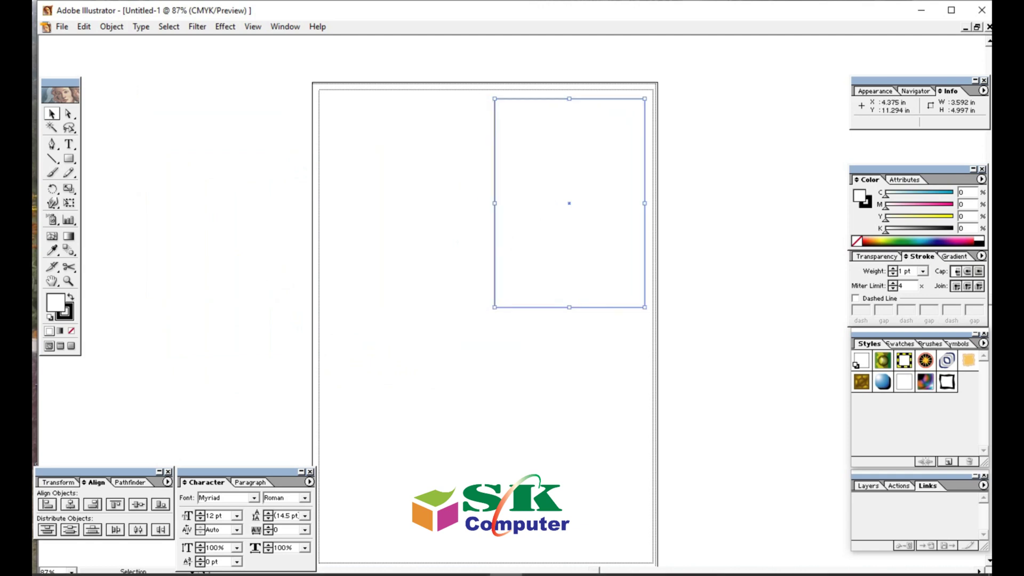
# Step: Reposition the tall rectangle at the page's upper-left corner and delete it
pyautogui.press('alt')
pyautogui.press('alt')
pyautogui.moveTo(719, 164); pyautogui.dragTo(604, 223)
pyautogui.moveTo(538, 148); pyautogui.dragTo(617, 157)
pyautogui.moveTo(763, 68); pyautogui.dragTo(658, 381)
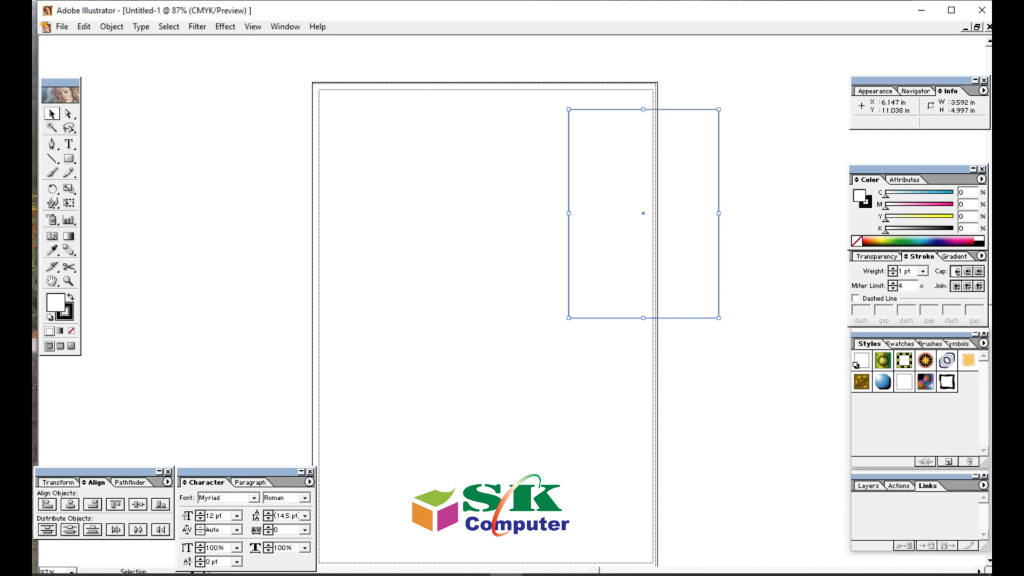
pyautogui.moveTo(636, 192); pyautogui.dragTo(387, 174)
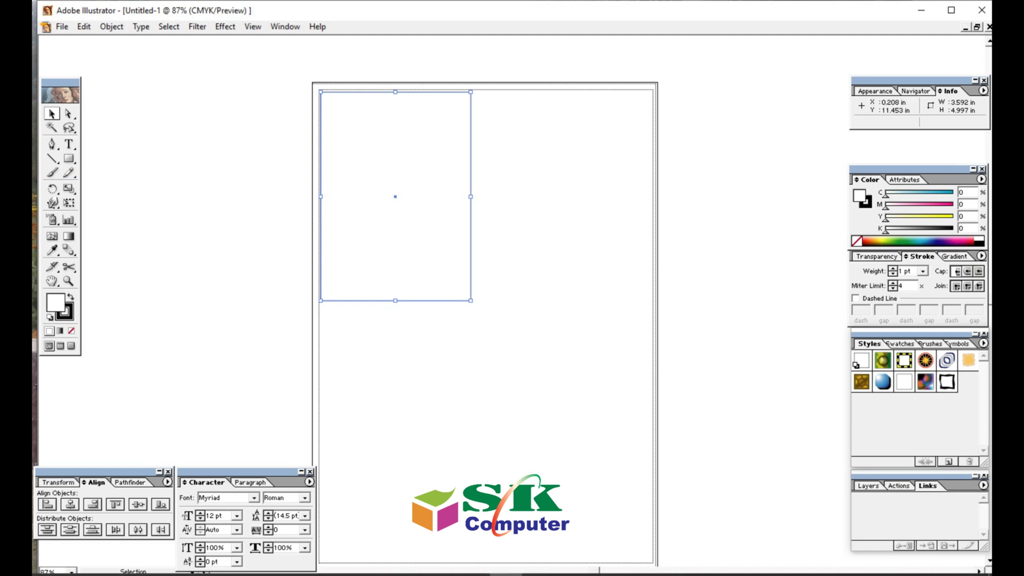
pyautogui.press('Delete')
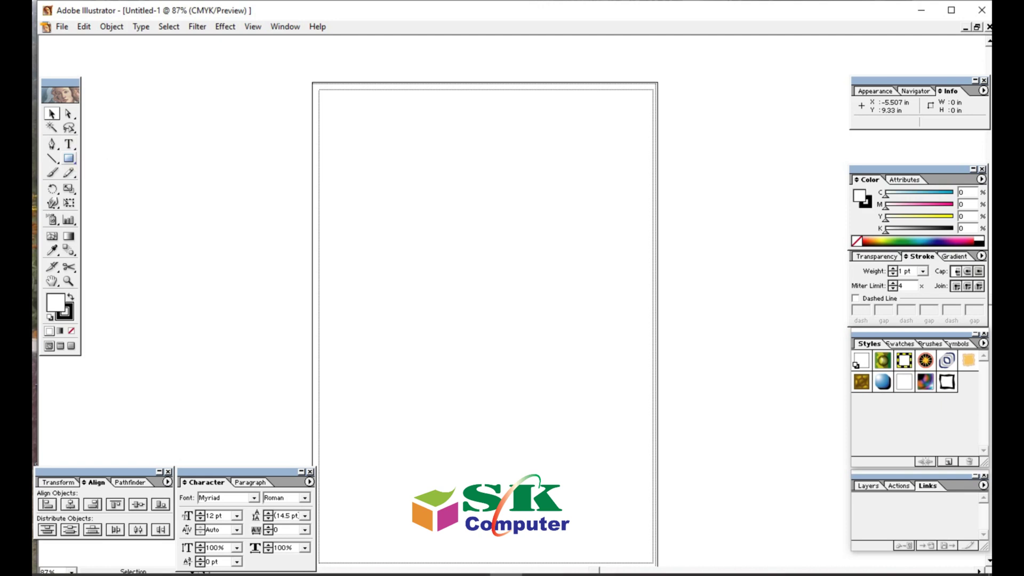
# Step: Draw a rectangle about 6.7 in wide and 3.7 in high across the upper part of the page
pyautogui.click(69, 159)
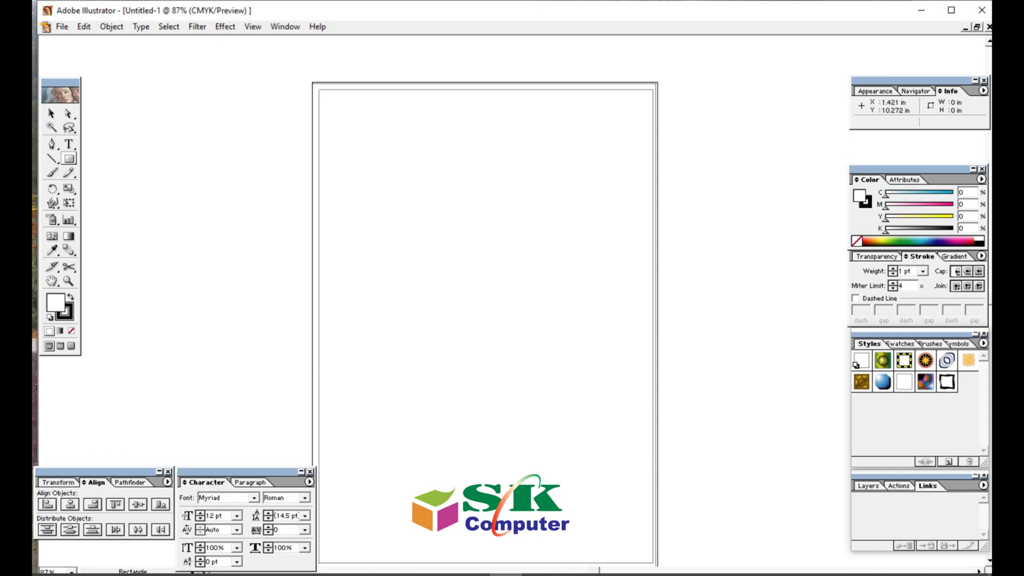
pyautogui.moveTo(341, 103); pyautogui.dragTo(607, 241)
pyautogui.moveTo(615, 253); pyautogui.dragTo(622, 259)
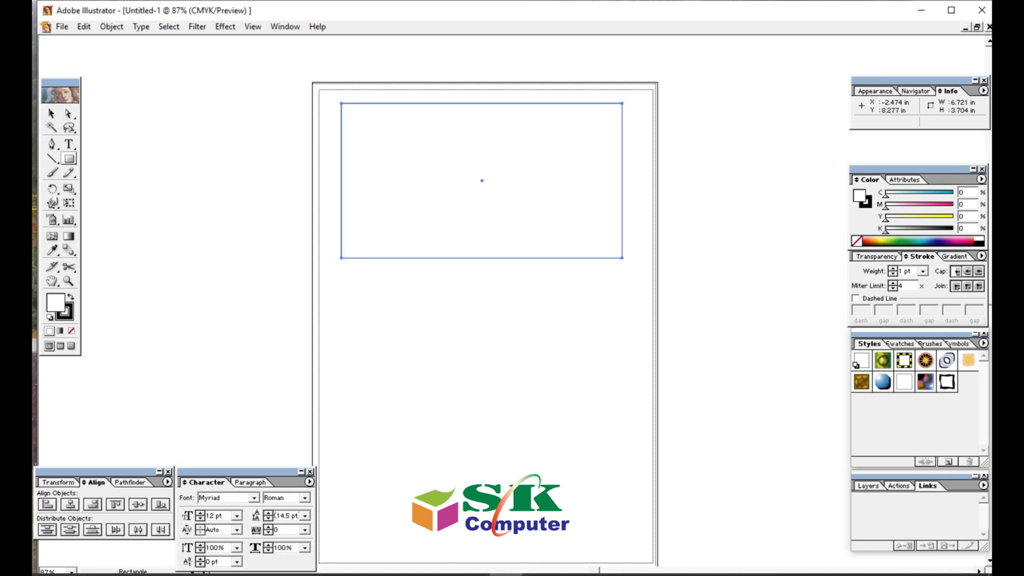
pyautogui.click(52, 113)
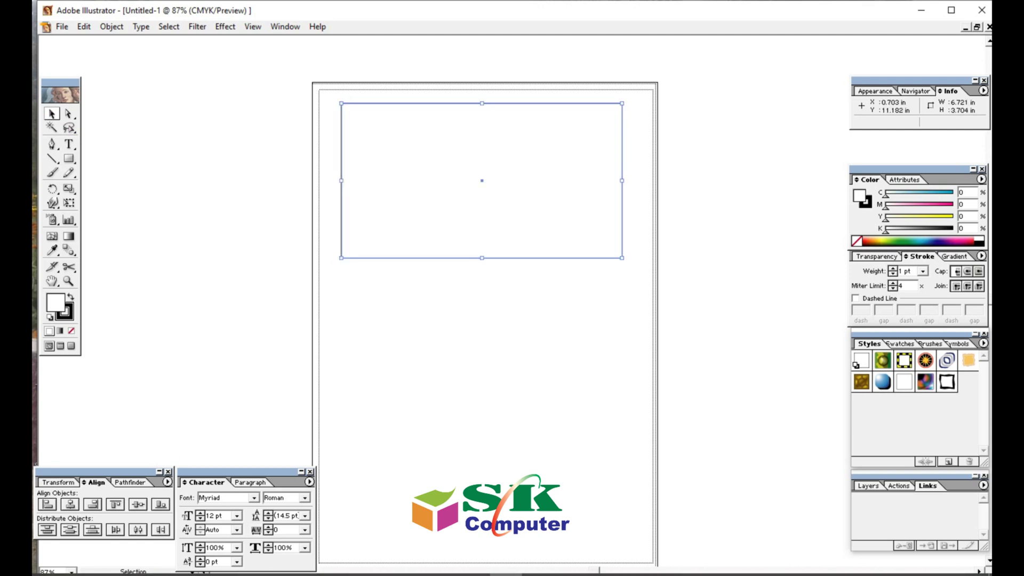
pyautogui.click(461, 342)
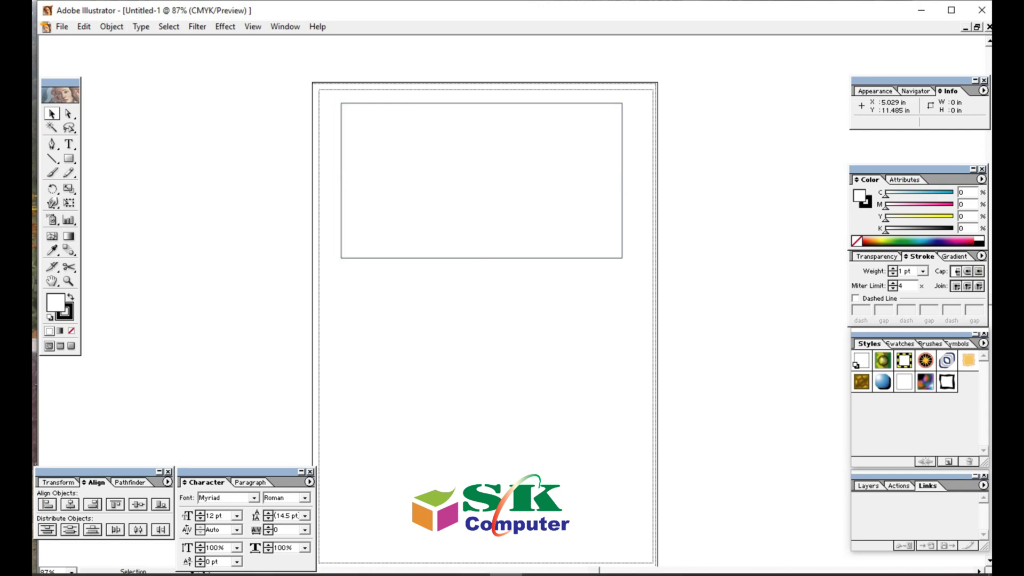
# Step: Select the wide rectangle and nudge it slightly down the page
pyautogui.moveTo(333, 93); pyautogui.dragTo(637, 269)
pyautogui.click(630, 204)
pyautogui.moveTo(331, 83); pyautogui.dragTo(652, 287)
pyautogui.press('Down')
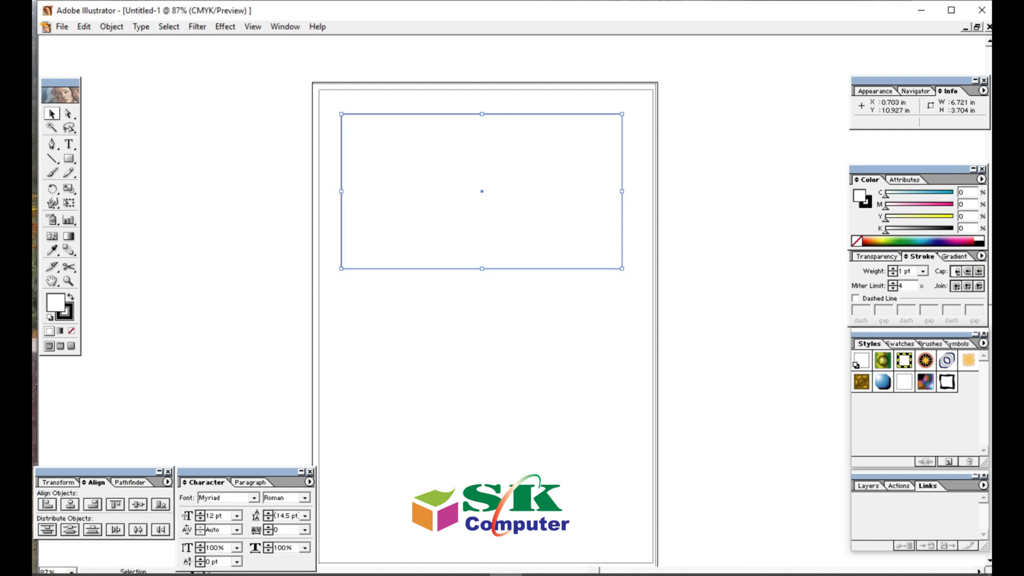
# Step: Set the rectangle's stroke weight to 3 pt
pyautogui.click(905, 272)
pyautogui.write('3')
pyautogui.press('Return')
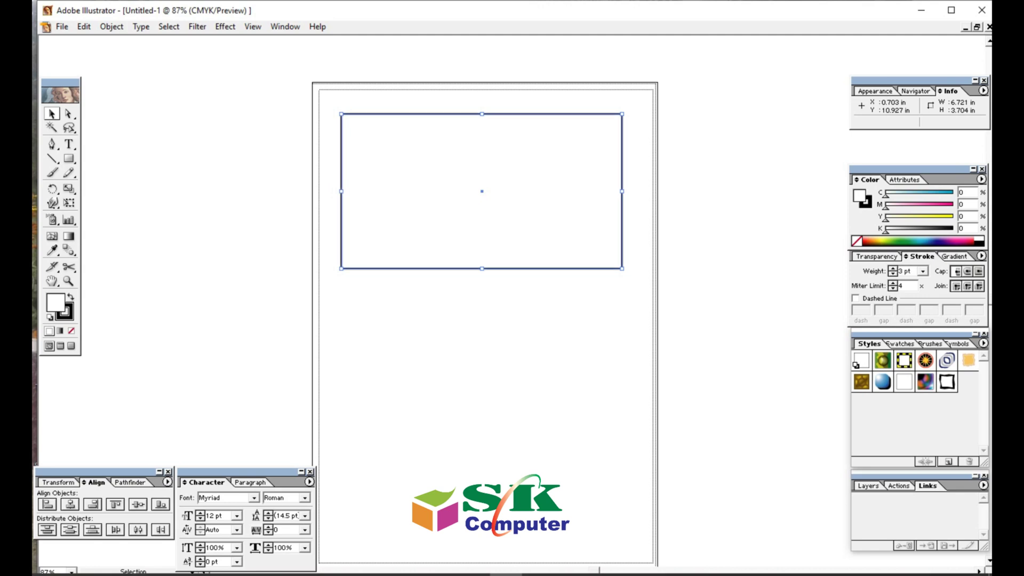
# Step: Set the rectangle's stroke weight to 5 pt and deselect it
pyautogui.click(480, 320)
pyautogui.click(480, 224)
pyautogui.click(905, 271)
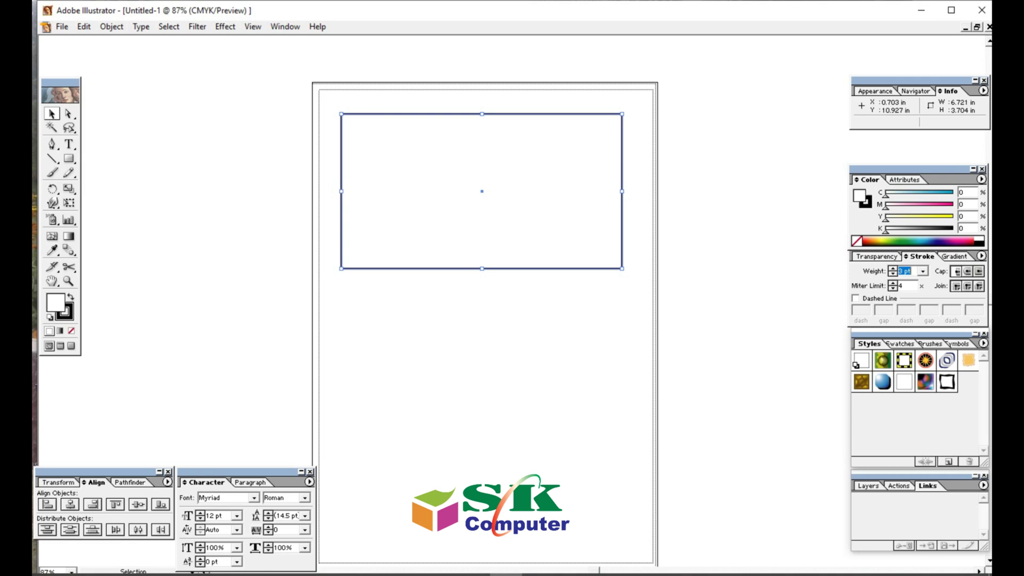
pyautogui.write('5')
pyautogui.press('Return')
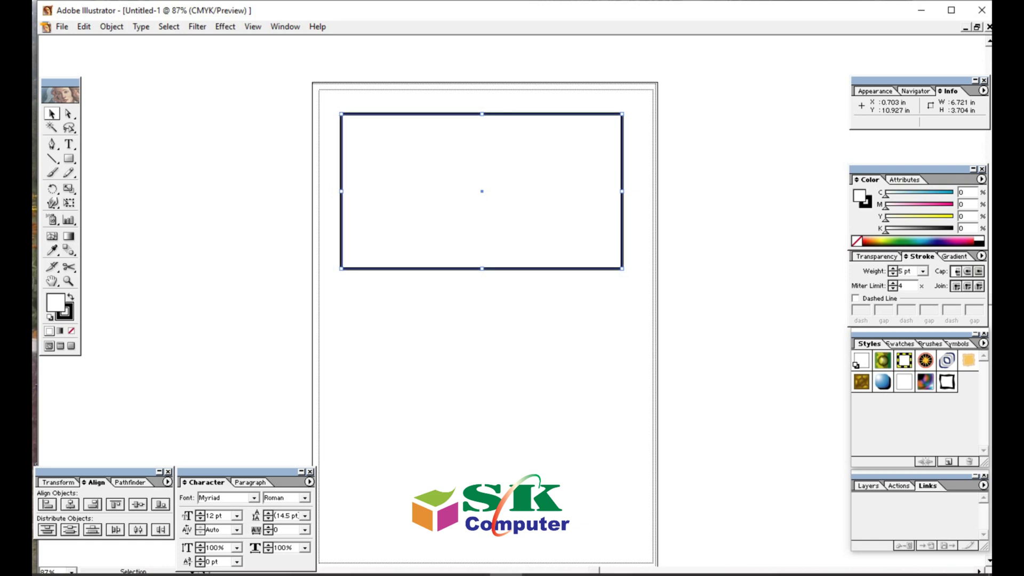
pyautogui.click(583, 352)
pyautogui.moveTo(583, 359); pyautogui.dragTo(519, 211)
pyautogui.click(683, 315)
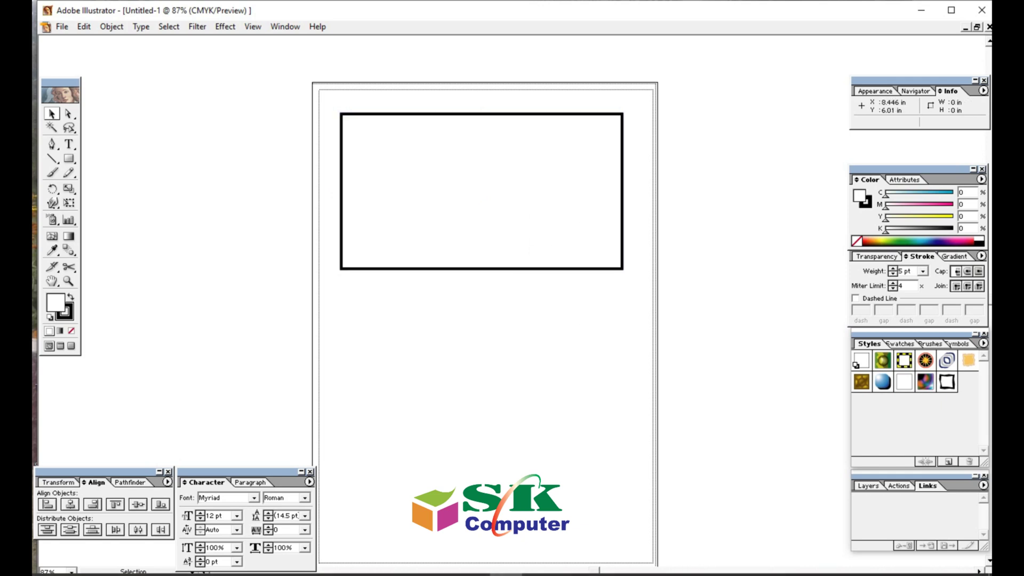
pyautogui.moveTo(685, 312); pyautogui.dragTo(572, 211)
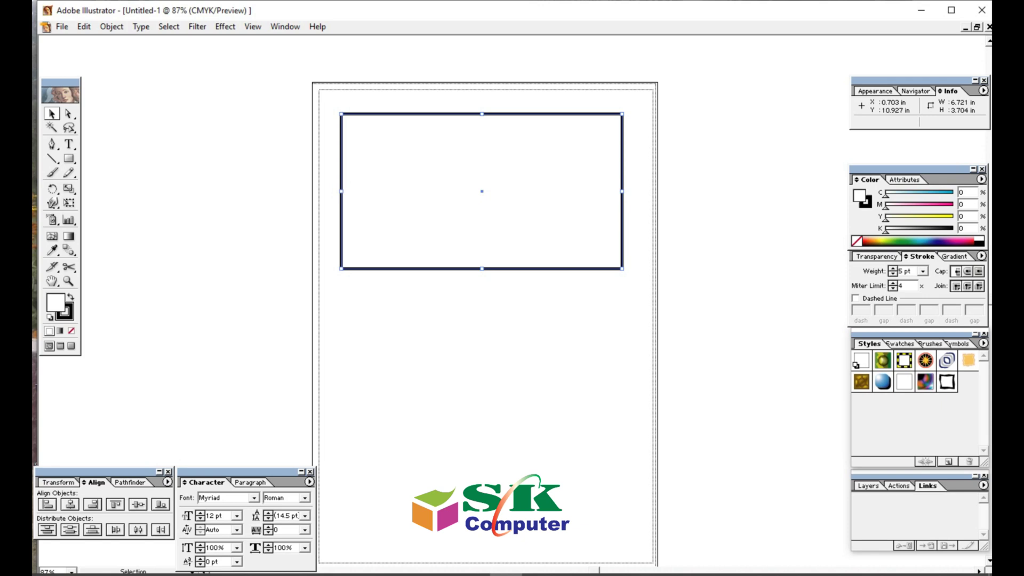
pyautogui.click(677, 298)
pyautogui.click(578, 224)
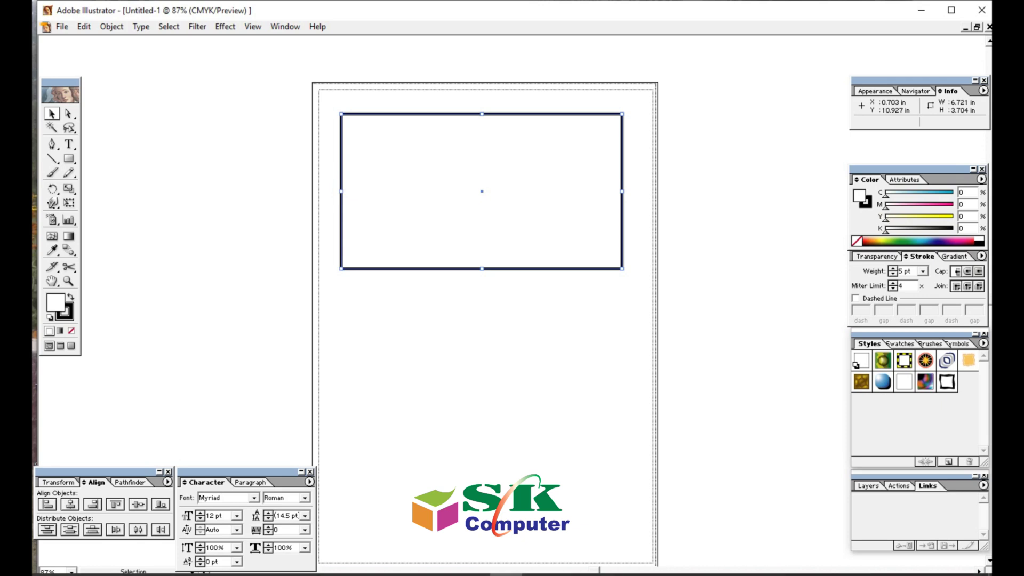
# Step: Fill the rectangle with green made of 100% cyan and 100% yellow, and deselect it
pyautogui.moveTo(709, 162); pyautogui.dragTo(451, 202)
pyautogui.click(734, 152)
pyautogui.moveTo(734, 152); pyautogui.dragTo(582, 192)
pyautogui.moveTo(886, 195); pyautogui.dragTo(954, 196)
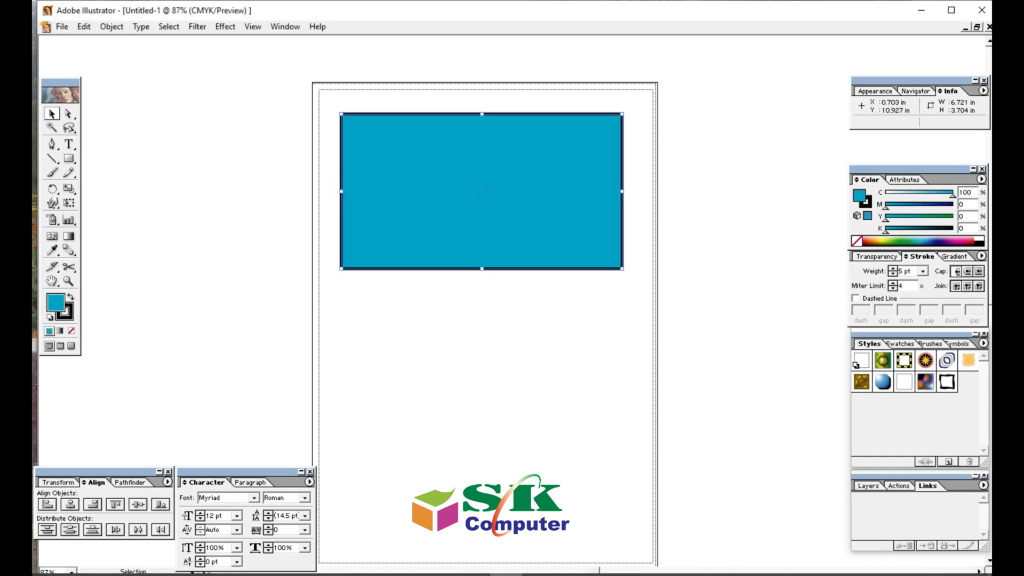
pyautogui.moveTo(886, 220); pyautogui.dragTo(953, 220)
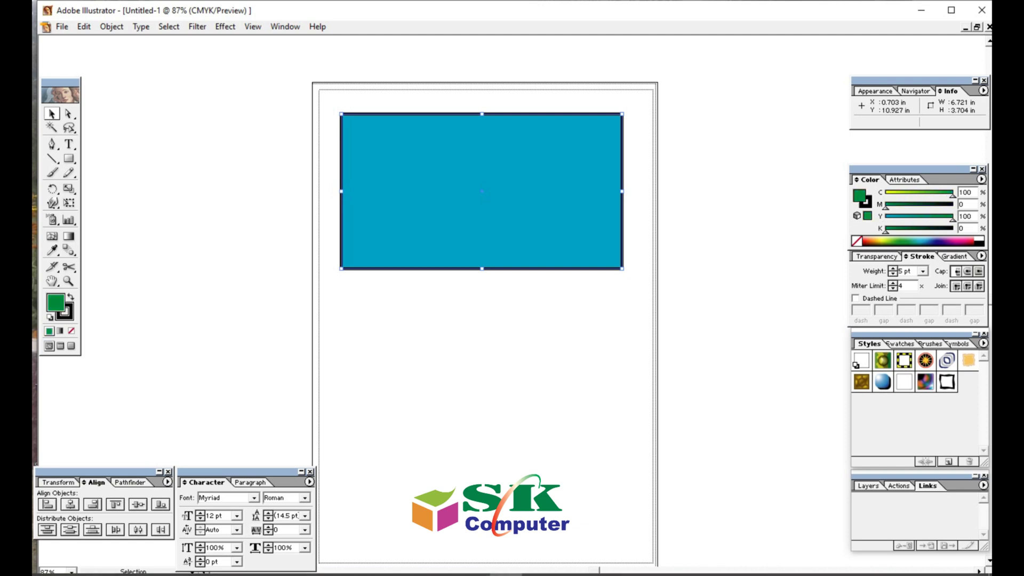
pyautogui.click(534, 315)
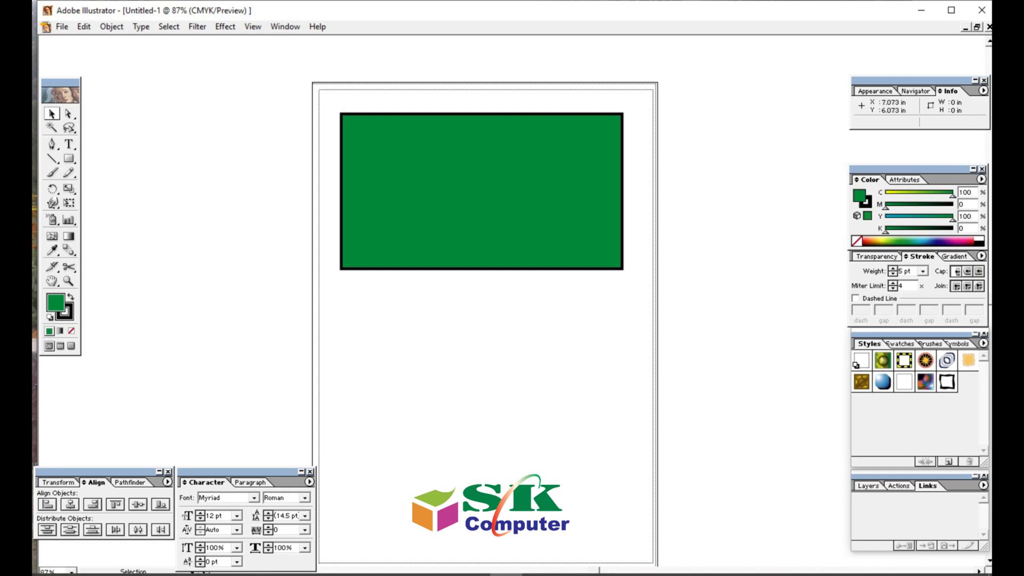
pyautogui.click(603, 229)
pyautogui.moveTo(329, 101); pyautogui.dragTo(665, 295)
pyautogui.hotkey('ctrl', 'shift', 'a')
pyautogui.hotkey('ctrl', 'a')
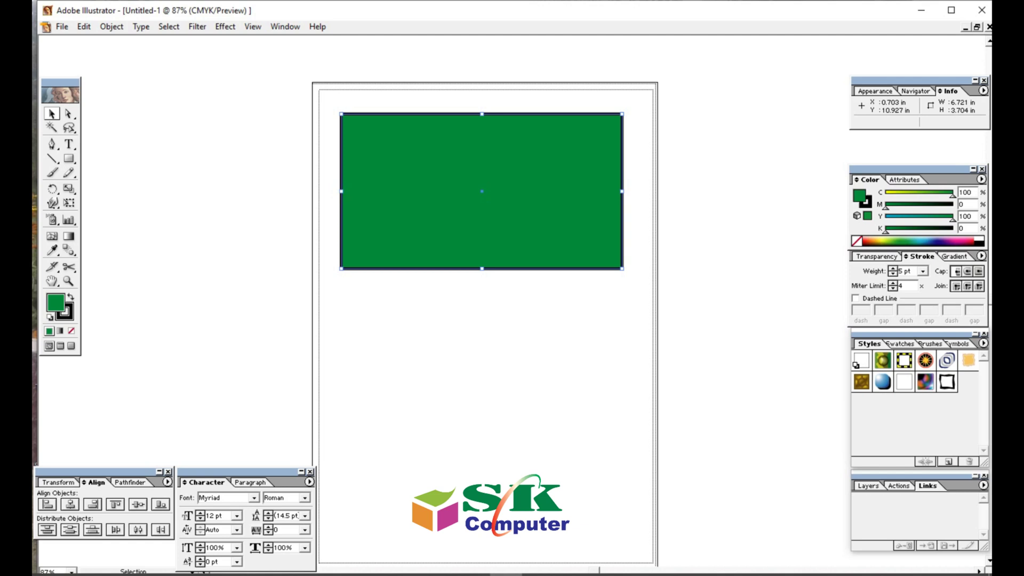
pyautogui.click(592, 323)
pyautogui.moveTo(553, 329); pyautogui.dragTo(525, 262)
pyautogui.click(317, 103)
pyautogui.moveTo(327, 101); pyautogui.dragTo(648, 294)
pyautogui.click(647, 294)
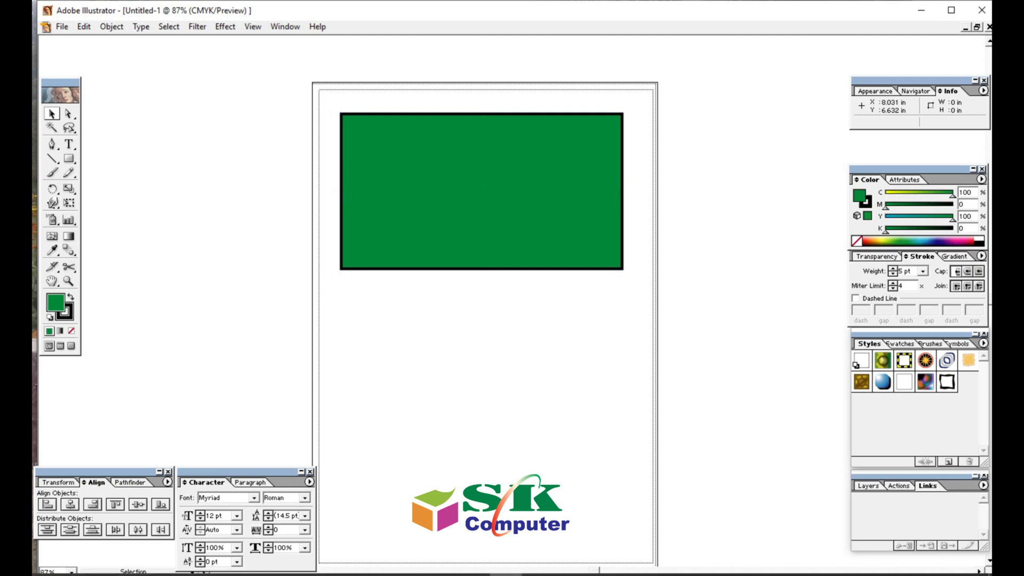
# Step: Darken the rectangle's green fill by setting its black value to 25%
pyautogui.moveTo(329, 102); pyautogui.dragTo(646, 292)
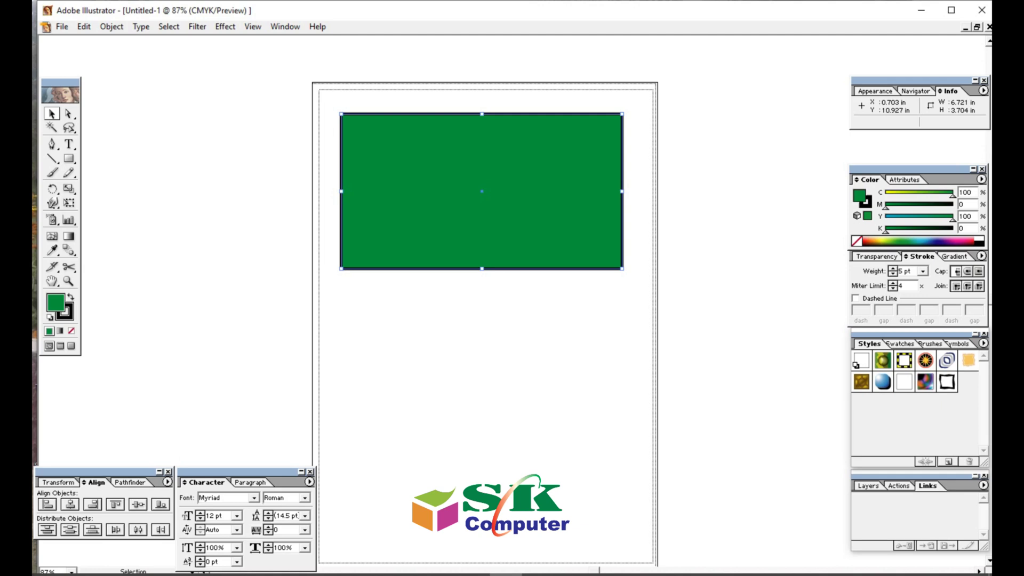
pyautogui.moveTo(563, 293); pyautogui.dragTo(530, 202)
pyautogui.doubleClick(961, 228)
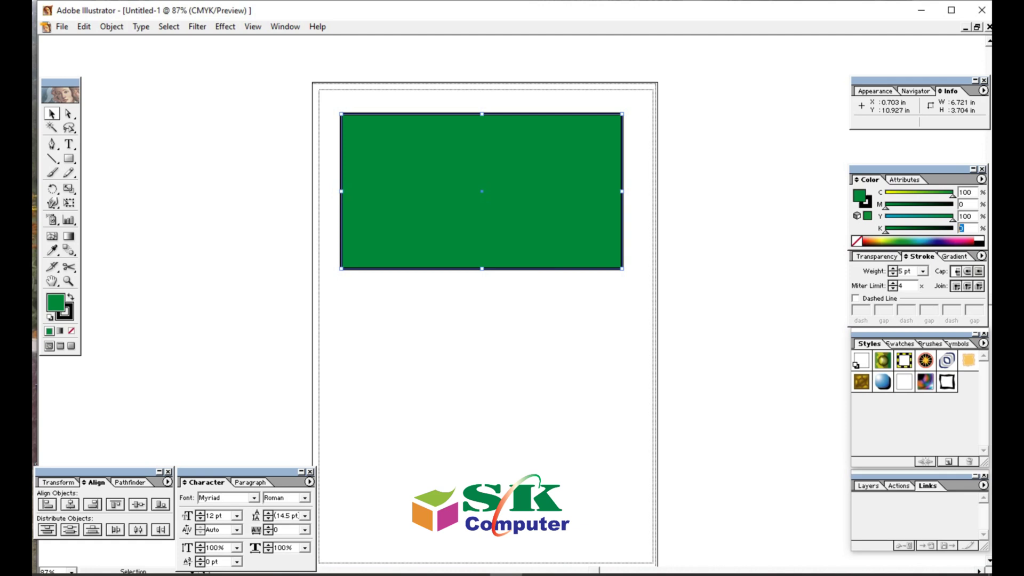
pyautogui.write('25')
pyautogui.press('Return')
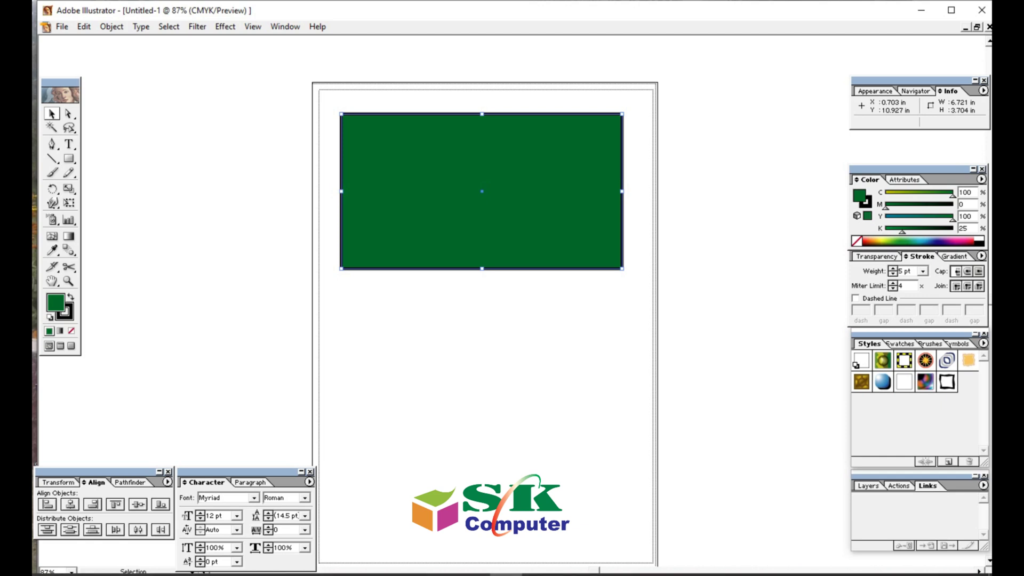
# Step: Move the green rectangle slightly up and left, closer to the page's top margin
pyautogui.click(324, 91)
pyautogui.moveTo(324, 91); pyautogui.dragTo(625, 285)
pyautogui.moveTo(526, 226); pyautogui.dragTo(523, 211)
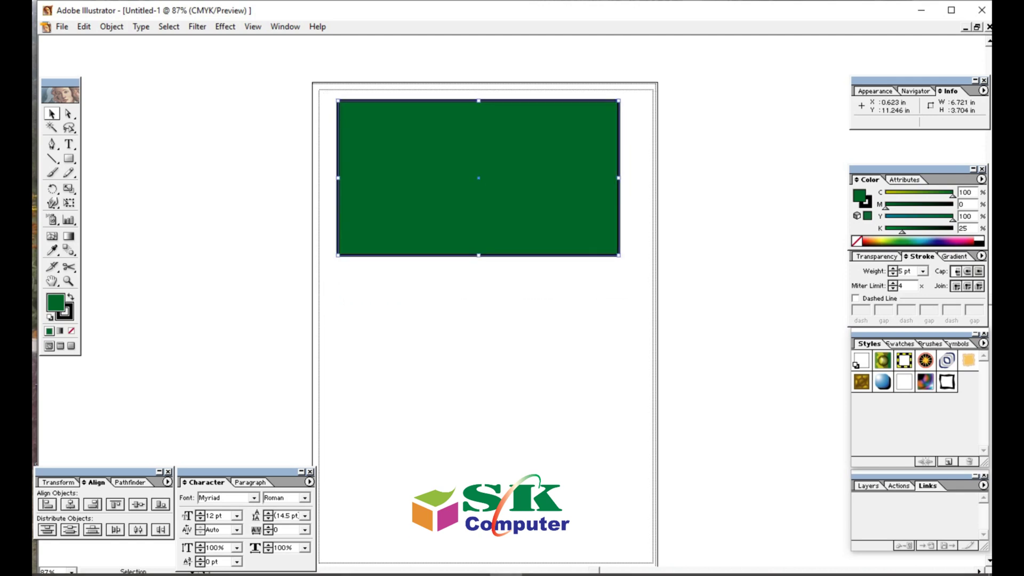
# Step: Make the green rectangle's stroke colour active and set its black value to 0%
pyautogui.click(585, 291)
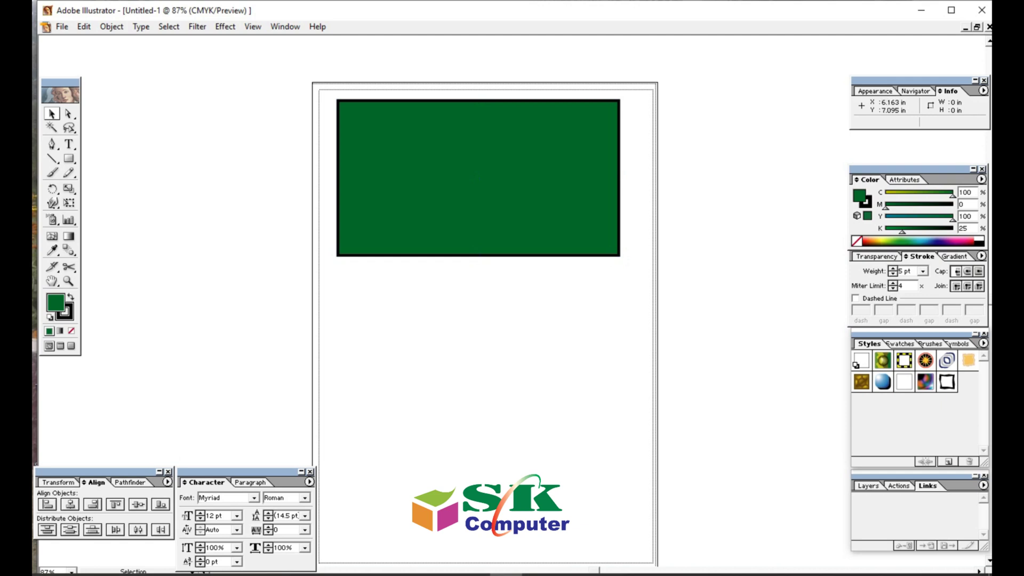
pyautogui.click(562, 234)
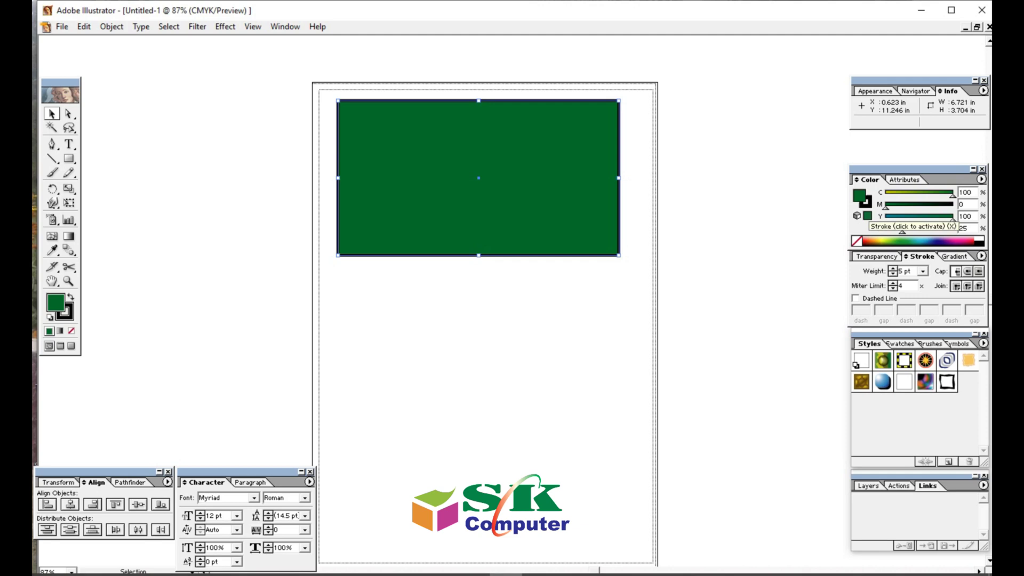
pyautogui.click(866, 201)
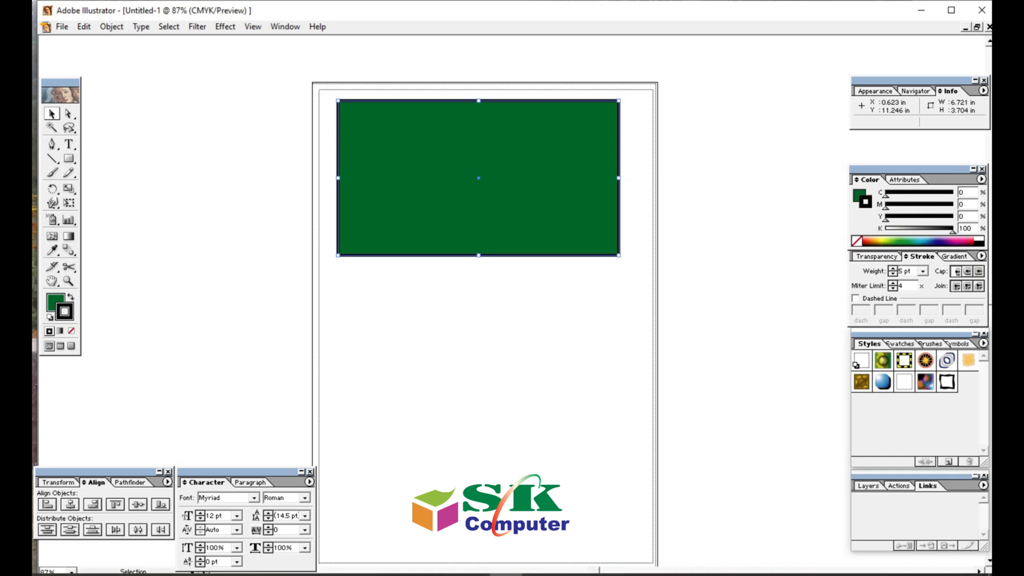
pyautogui.click(858, 196)
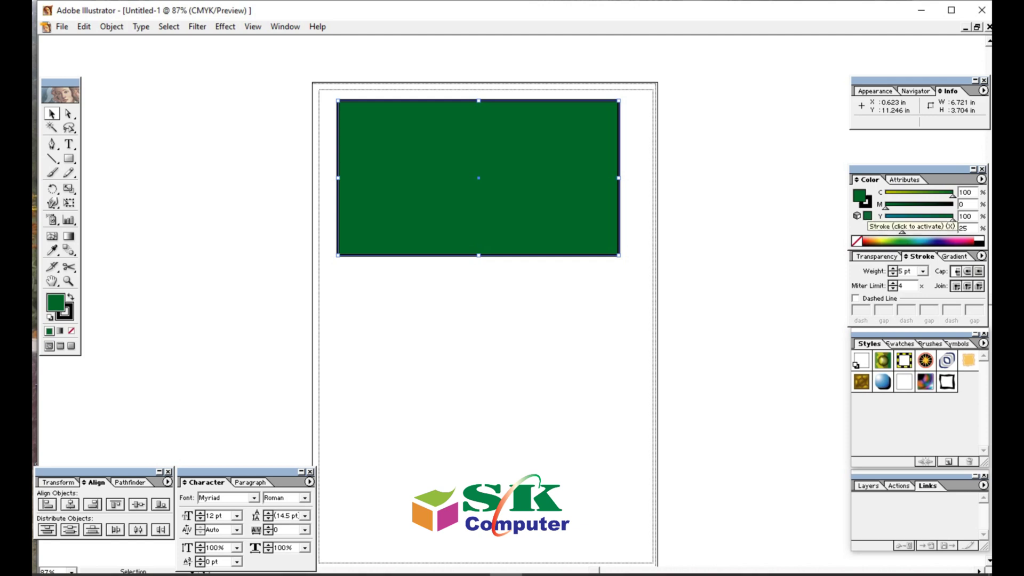
pyautogui.click(865, 202)
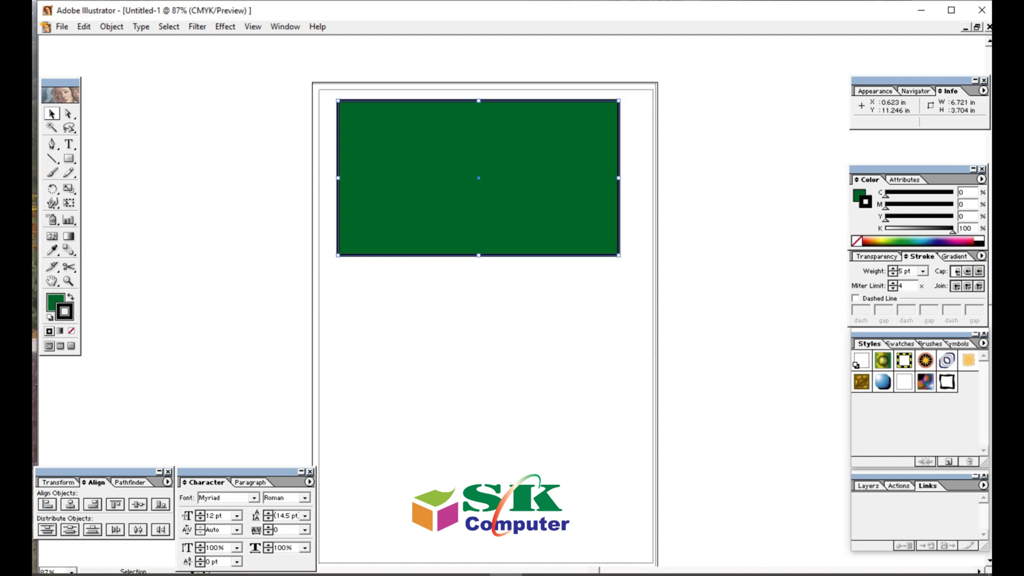
pyautogui.moveTo(953, 231); pyautogui.dragTo(885, 231)
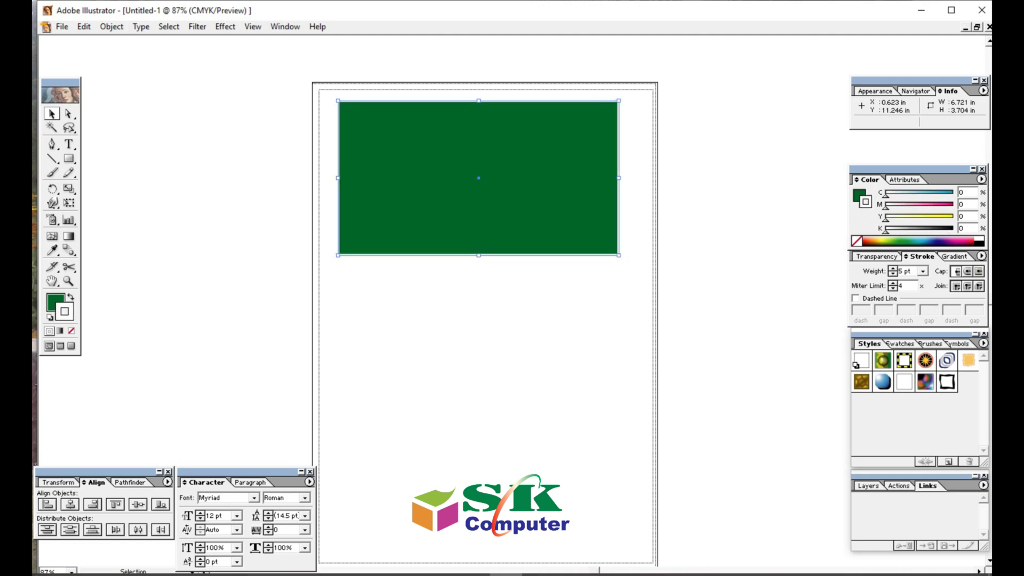
# Step: Move the green rectangle slightly down and right, set its stroke to 100% magenta, and deselect it
pyautogui.moveTo(474, 176); pyautogui.dragTo(481, 190)
pyautogui.click(661, 229)
pyautogui.click(586, 214)
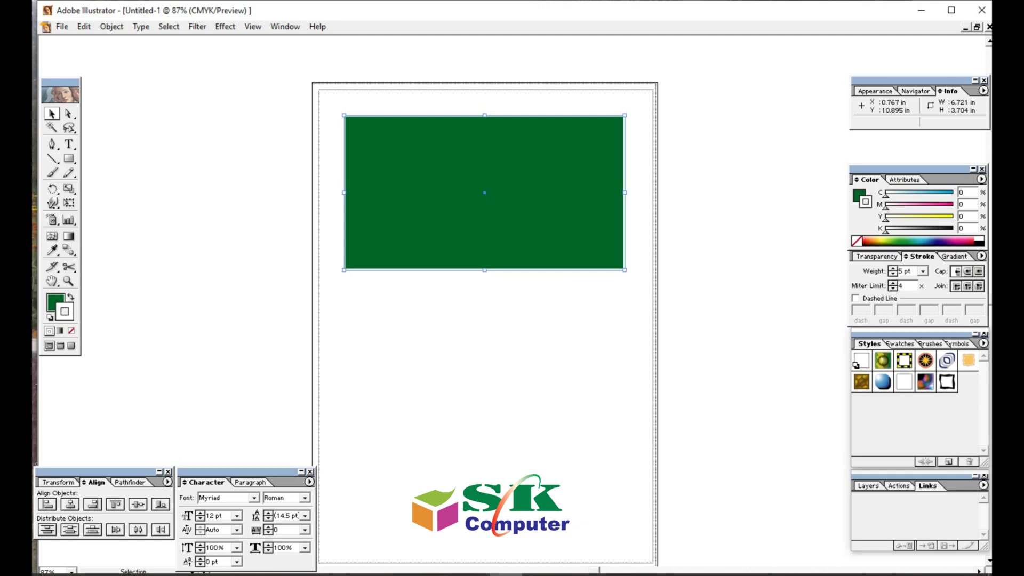
pyautogui.moveTo(885, 208); pyautogui.dragTo(953, 208)
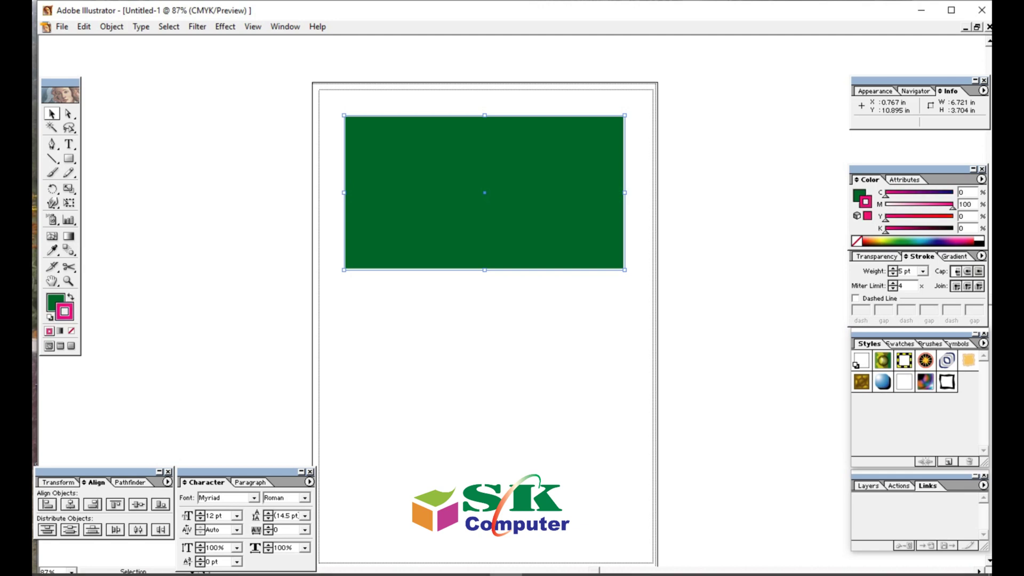
pyautogui.click(682, 251)
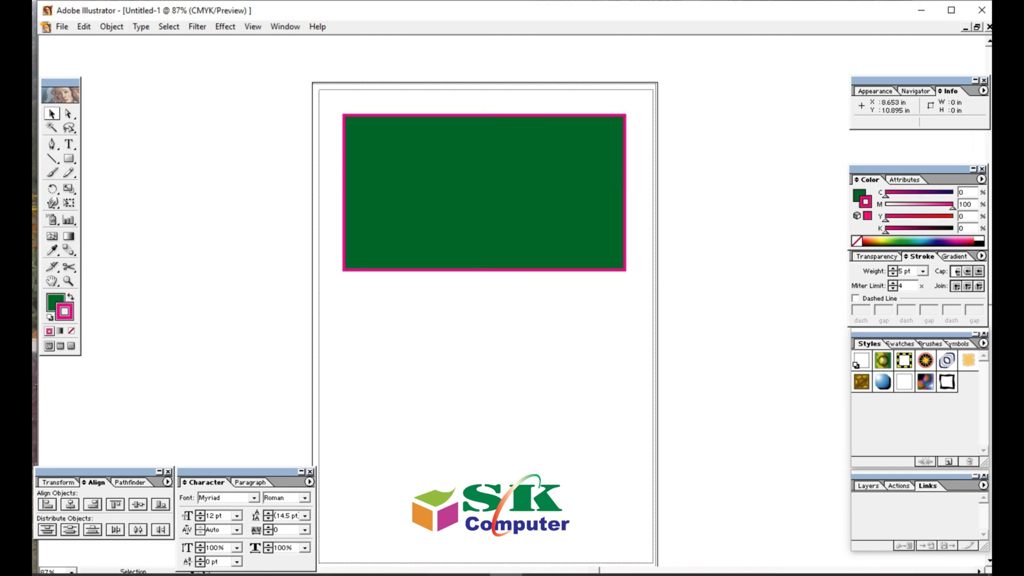
# Step: Turn the rectangle's stroke red by adding 100% yellow to its magenta, and deselect it
pyautogui.click(596, 181)
pyautogui.click(581, 326)
pyautogui.click(589, 250)
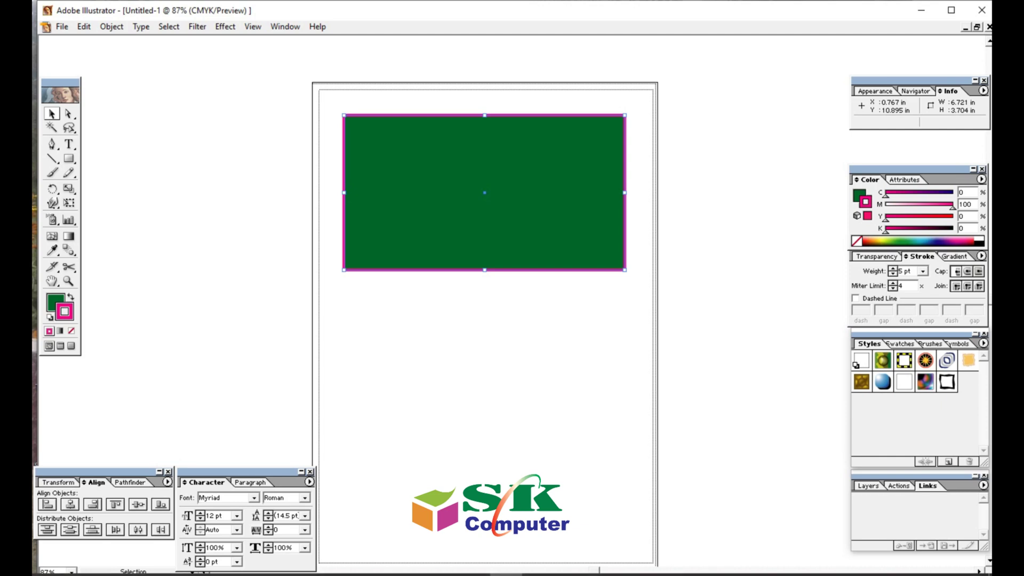
pyautogui.moveTo(886, 220); pyautogui.dragTo(953, 220)
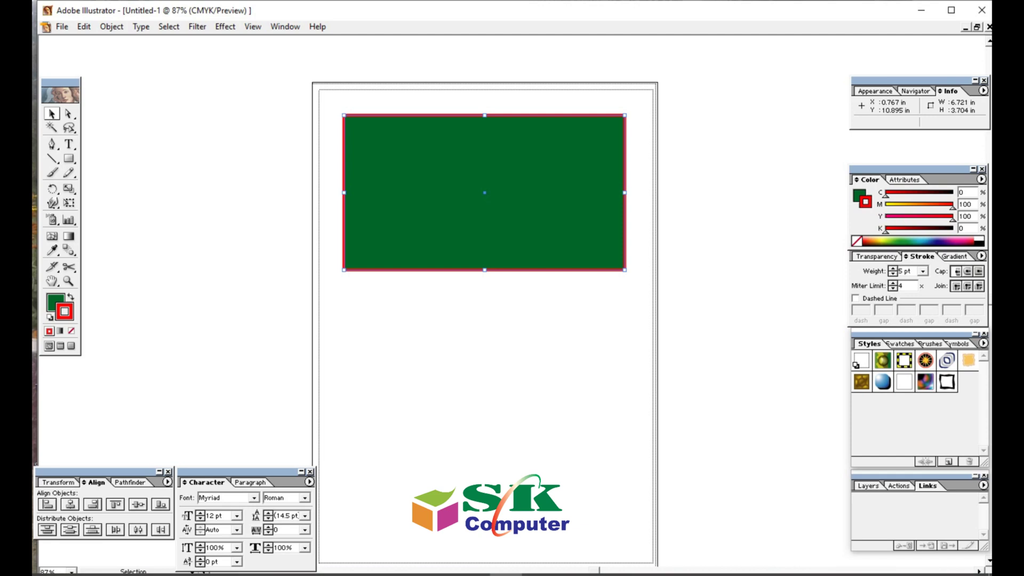
pyautogui.click(693, 229)
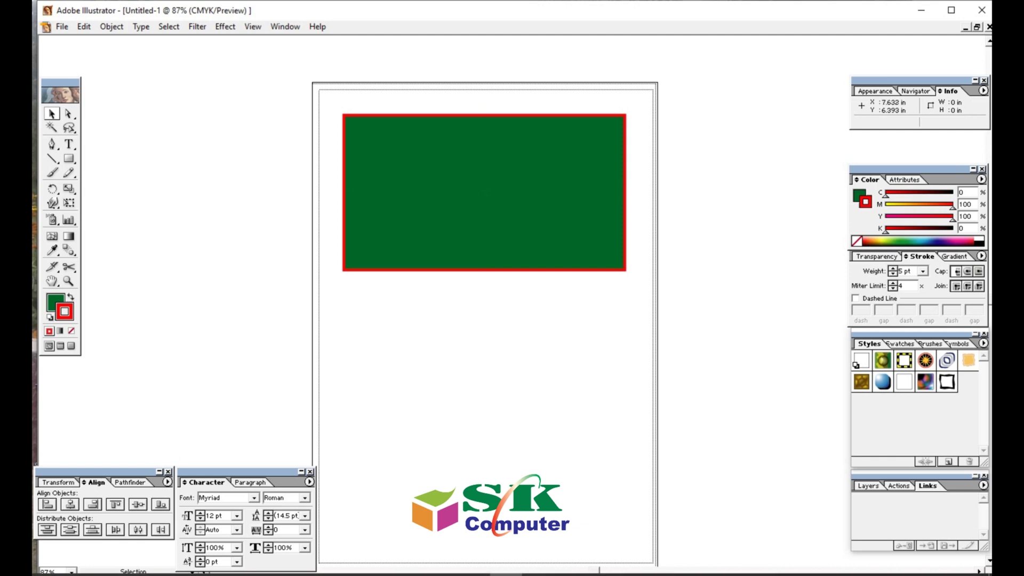
# Step: Toggle the active colour between the rectangle's stroke and fill, leave the fill active, and deselect the rectangle
pyautogui.click(576, 200)
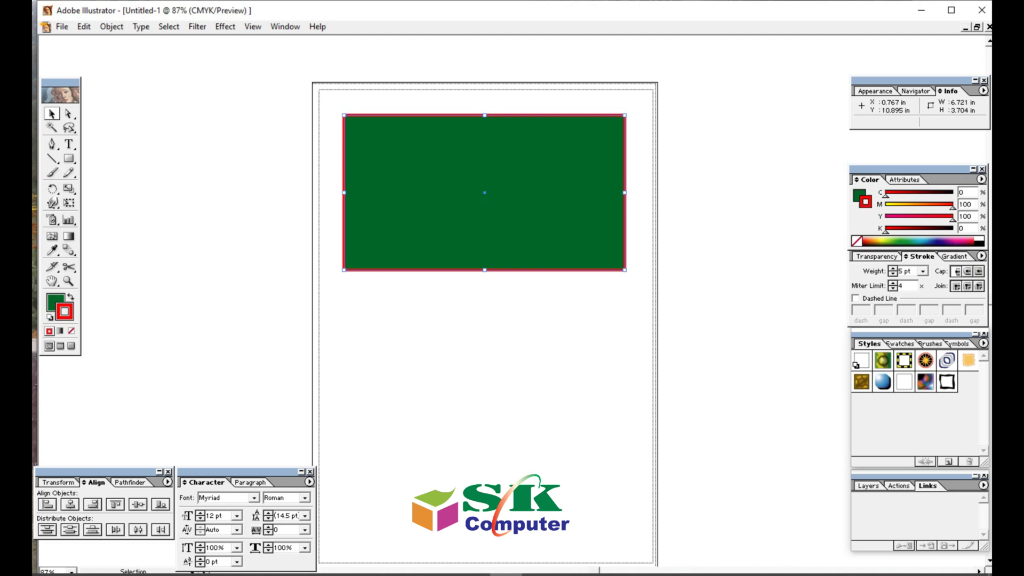
pyautogui.press('x')
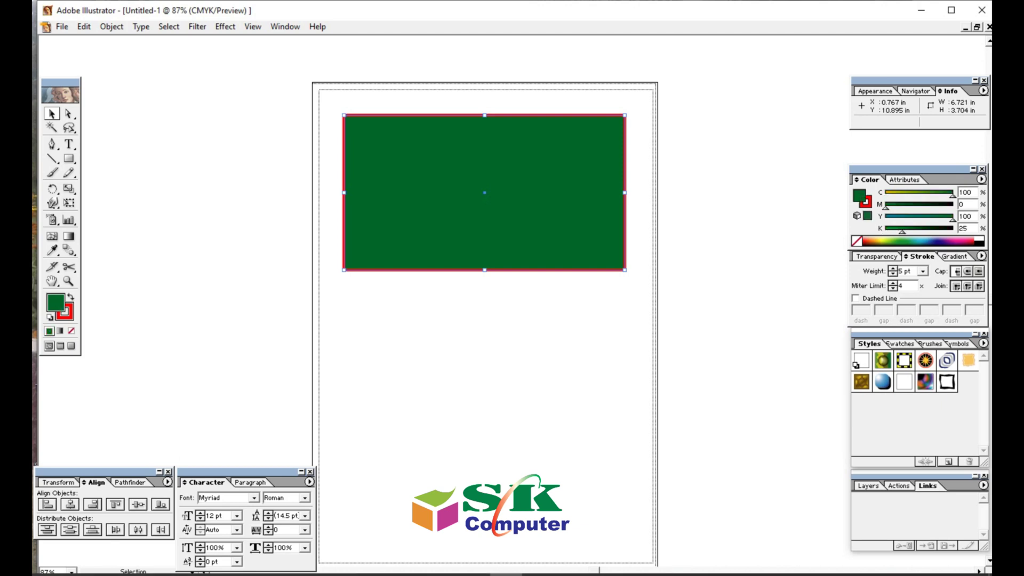
pyautogui.press('x')
pyautogui.click(858, 196)
pyautogui.click(491, 299)
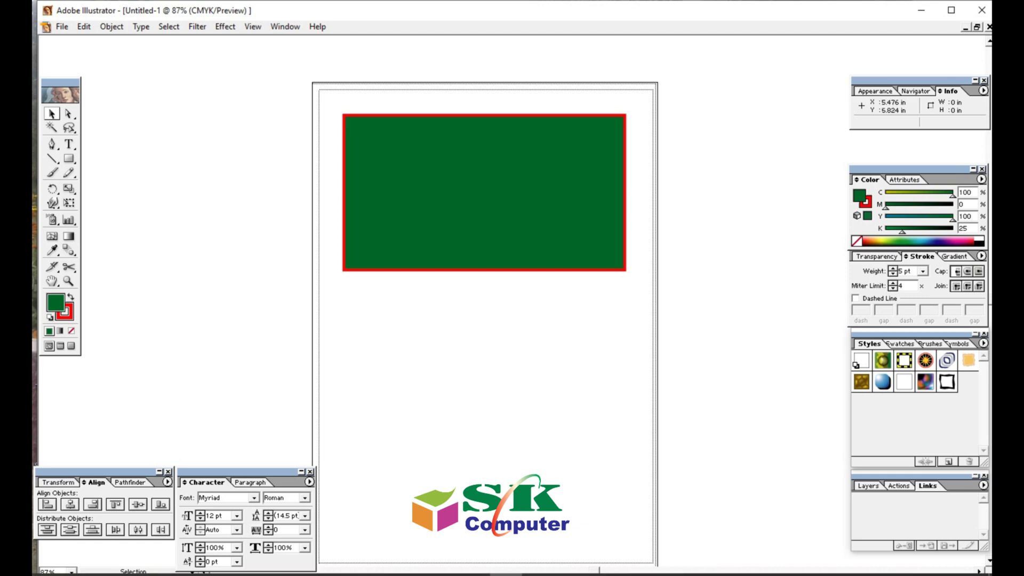
# Step: Duplicate the green rectangle and place the copy so it overlaps the original's lower right part
pyautogui.click(516, 224)
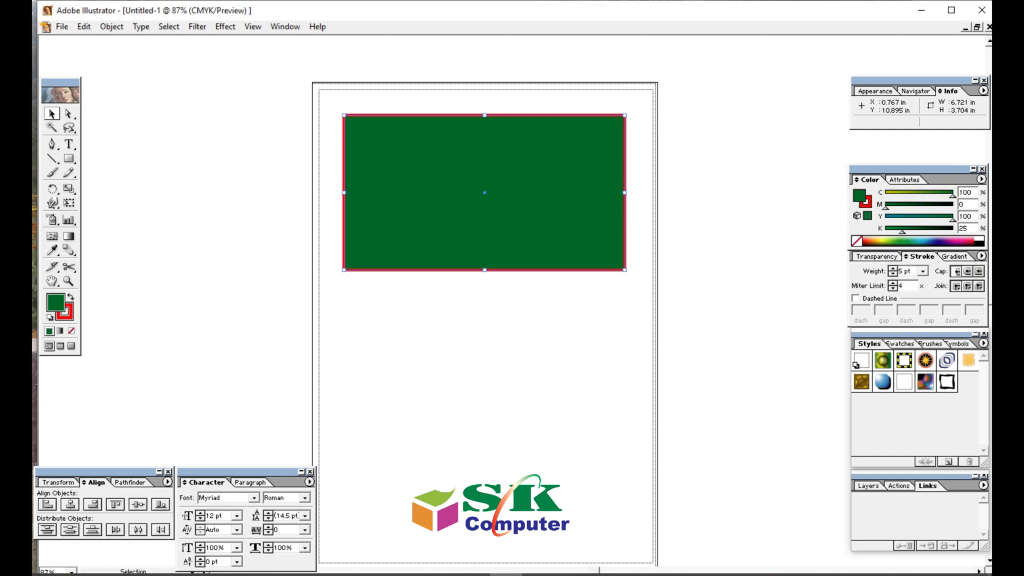
pyautogui.moveTo(443, 168); pyautogui.dragTo(441, 347)
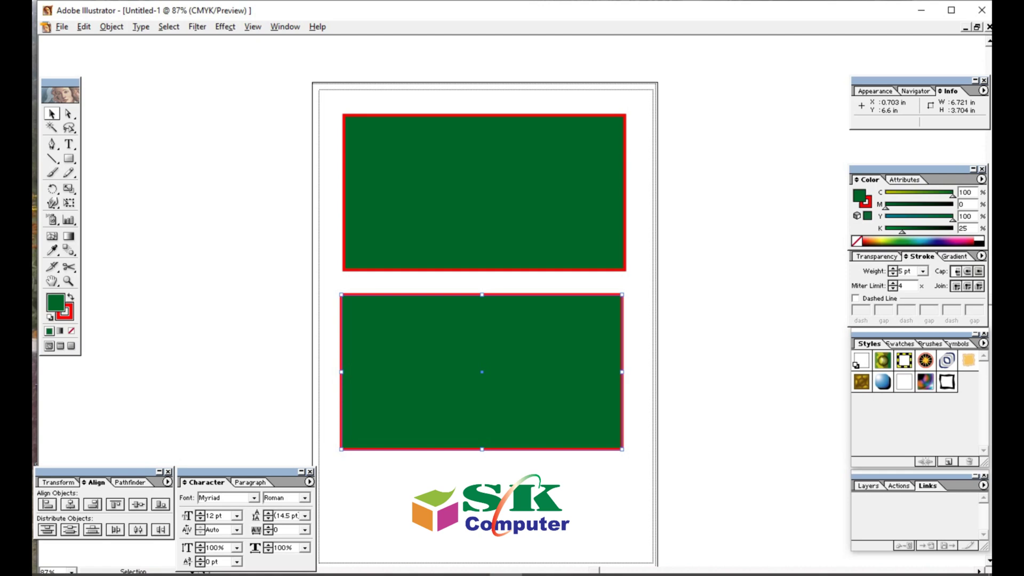
pyautogui.click(317, 299)
pyautogui.moveTo(405, 323); pyautogui.dragTo(472, 217)
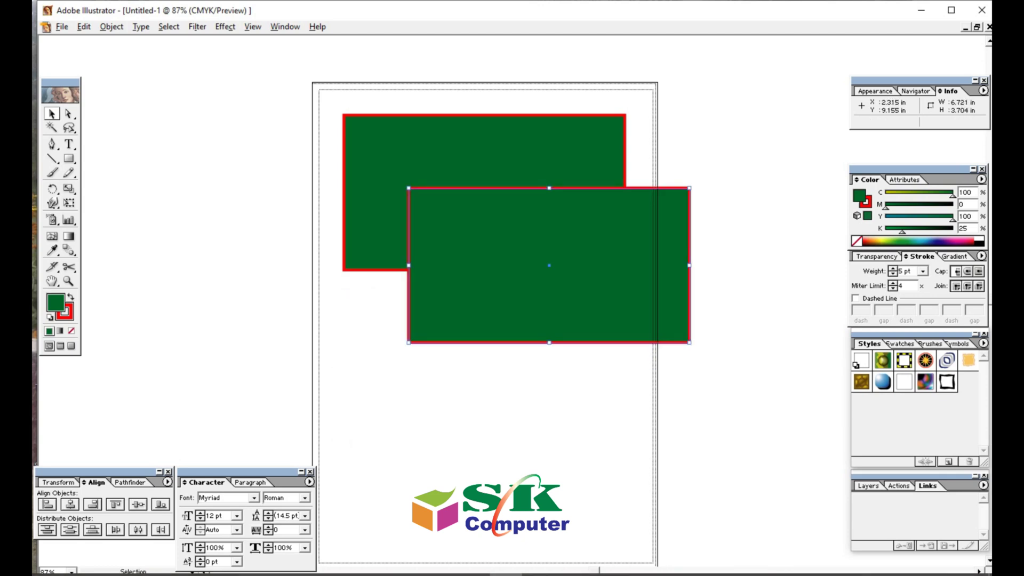
# Step: Set the copy's fill to pure cyan with 0% black and 0% yellow, and shift it slightly down and left
pyautogui.moveTo(902, 232); pyautogui.dragTo(886, 232)
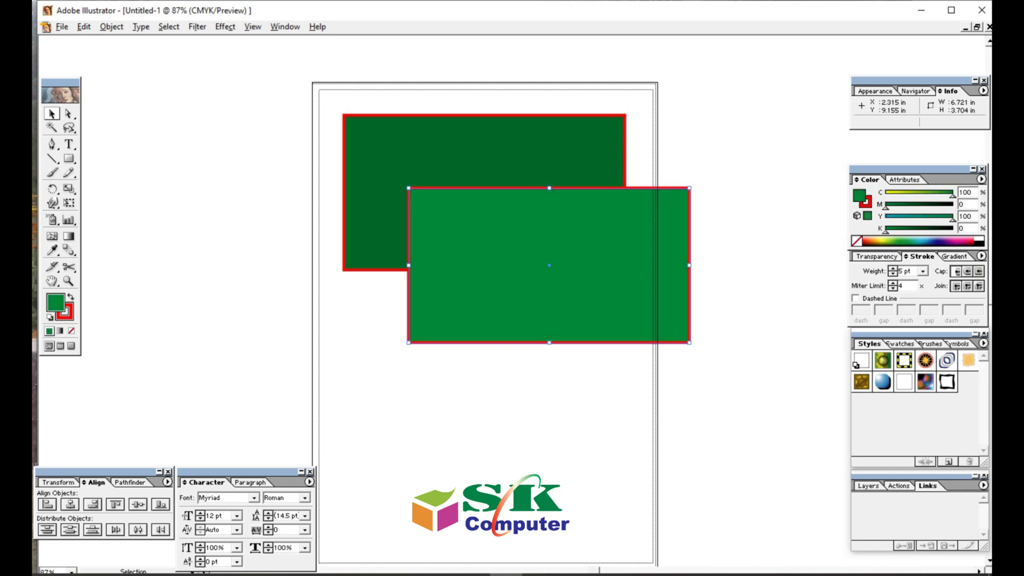
pyautogui.moveTo(953, 220); pyautogui.dragTo(886, 219)
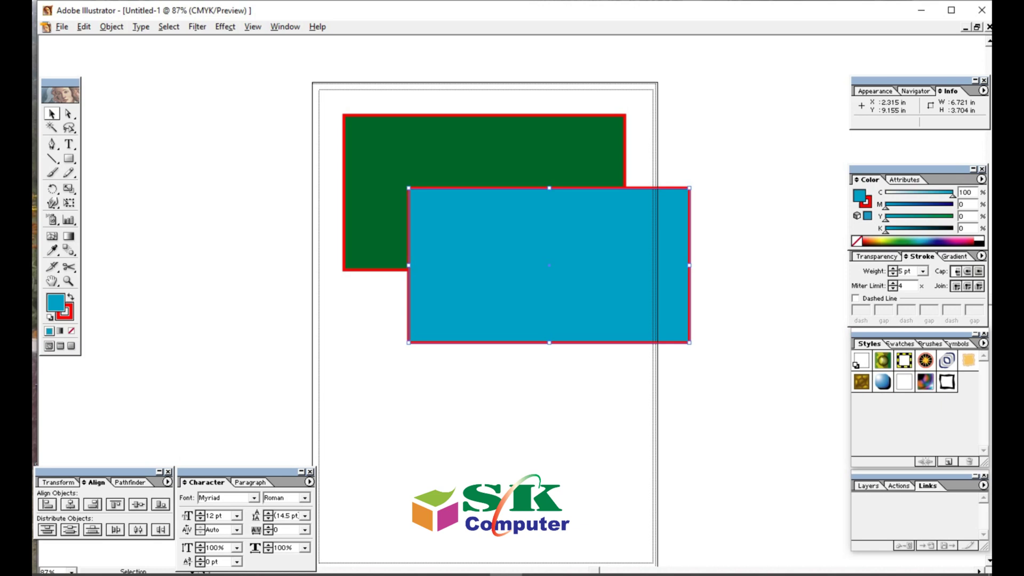
pyautogui.click(733, 306)
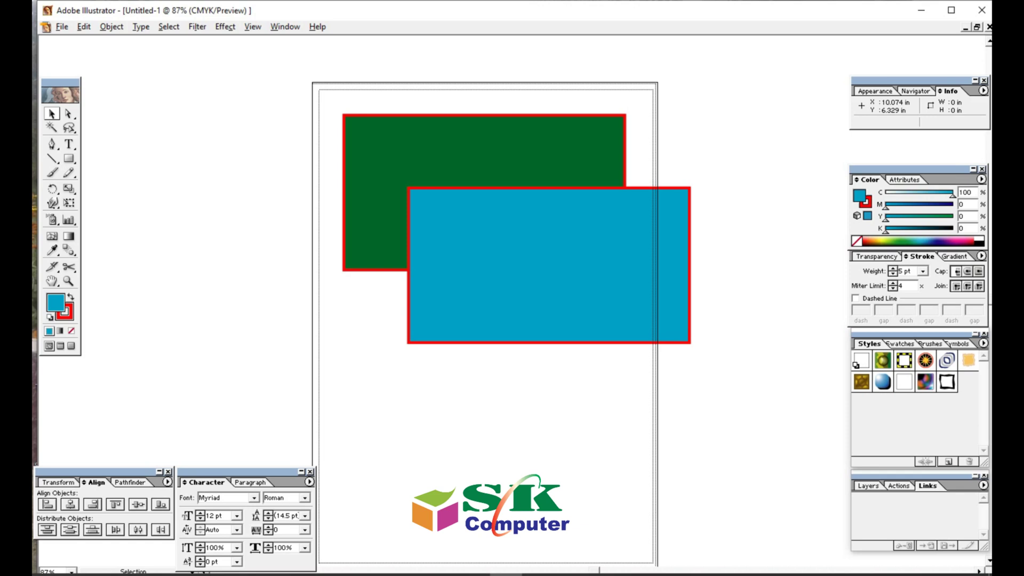
pyautogui.moveTo(650, 342); pyautogui.dragTo(619, 365)
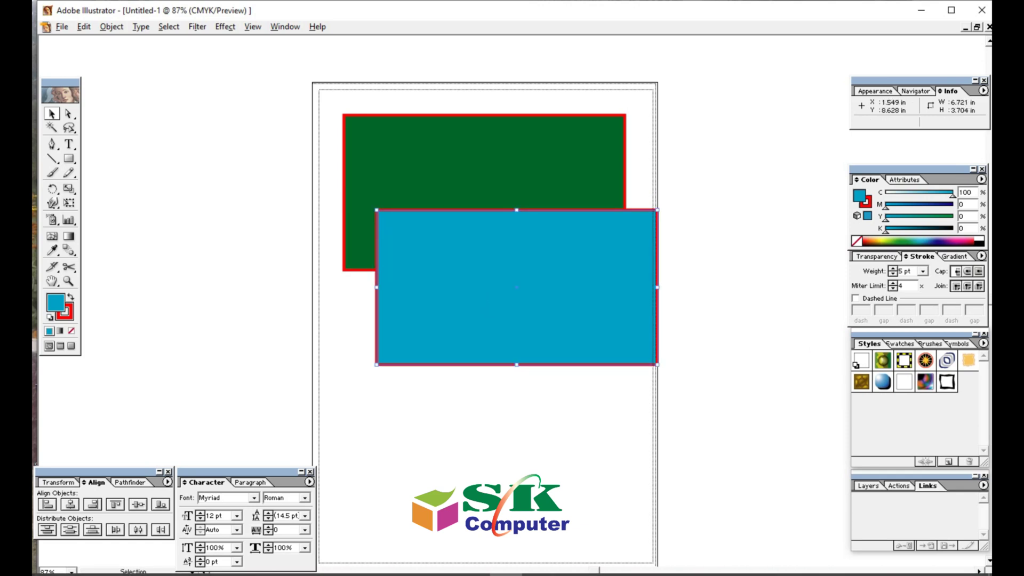
# Step: Select both overlapping rectangles together and delete them from the page
pyautogui.moveTo(516, 468)
pyautogui.mouseDown()
pyautogui.moveTo(480, 304)
pyautogui.moveTo(469, 167)
pyautogui.mouseUp()
pyautogui.moveTo(469, 99); pyautogui.dragTo(469, 93)
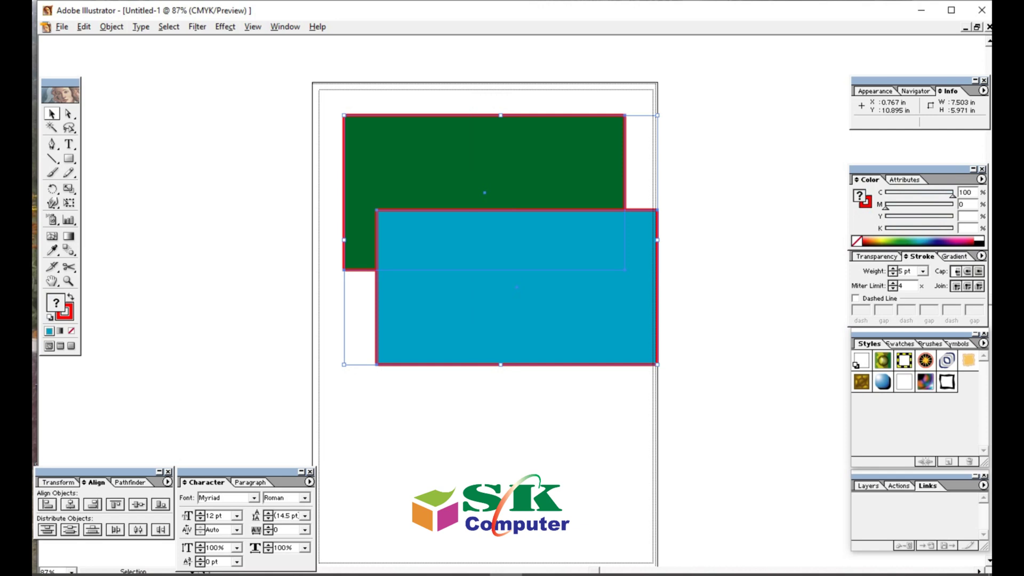
pyautogui.press('Delete')
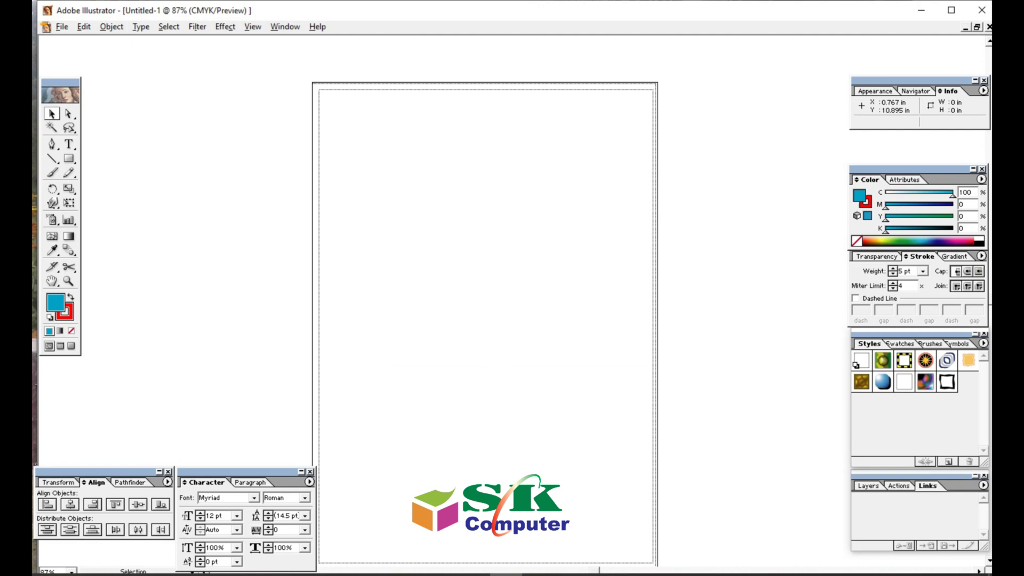
pyautogui.moveTo(275, 63); pyautogui.dragTo(726, 370)
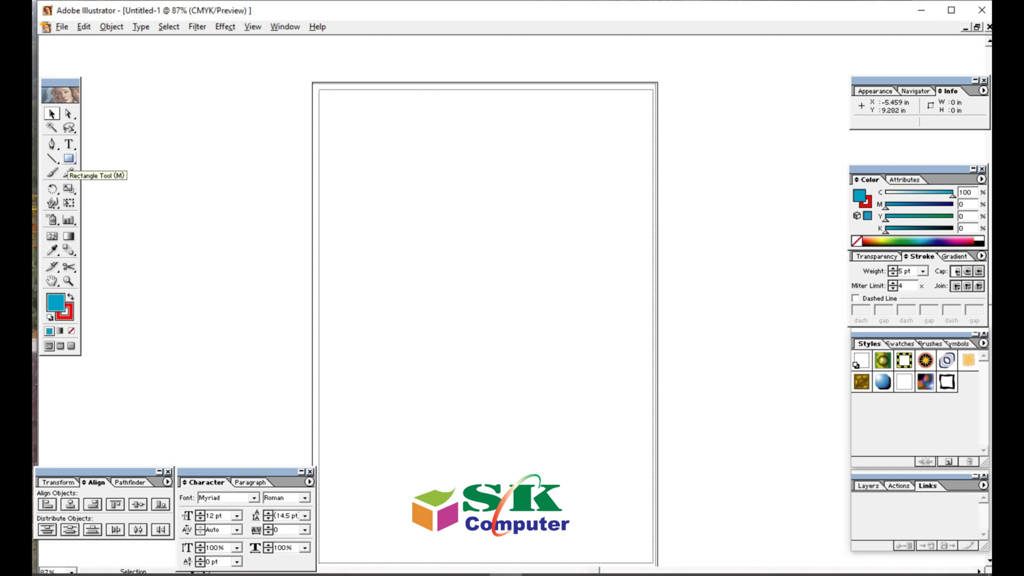
# Step: Draw a rectangle about 4.68 by 3.26 in near the top of the page and move it slightly up and left
pyautogui.click(69, 159)
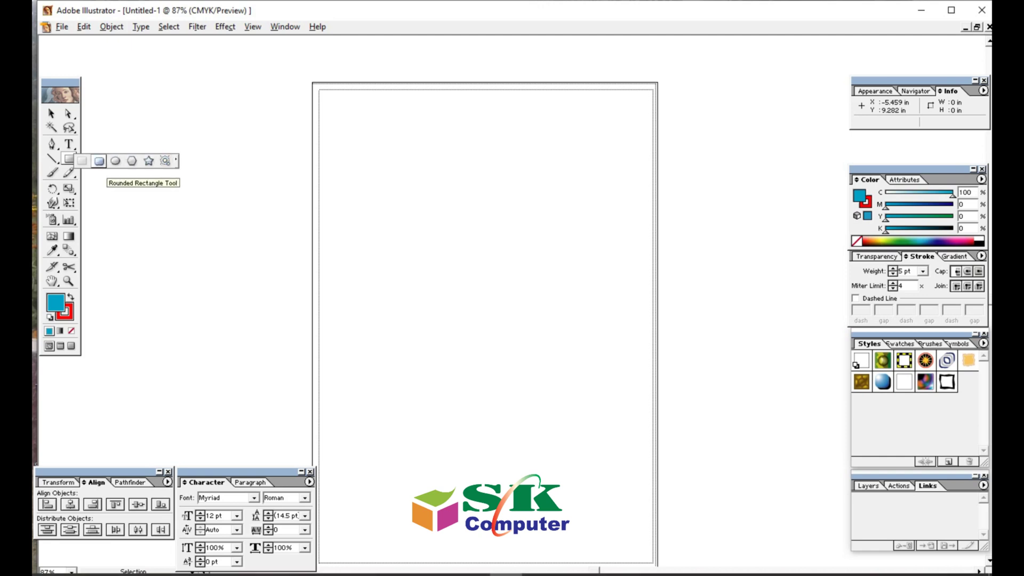
pyautogui.click(83, 160)
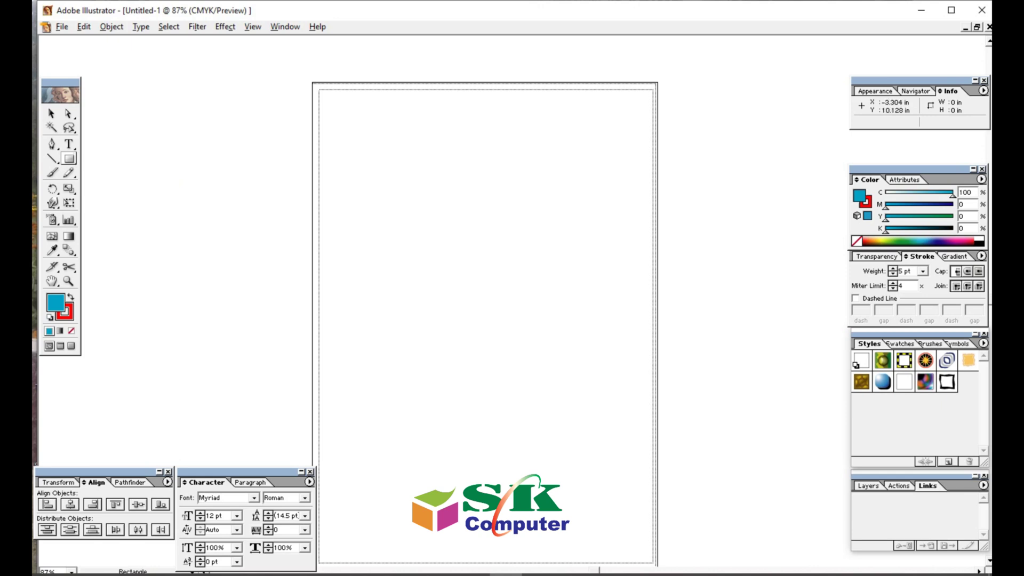
pyautogui.moveTo(359, 113)
pyautogui.mouseDown()
pyautogui.moveTo(398, 174)
pyautogui.moveTo(443, 215)
pyautogui.moveTo(555, 248)
pyautogui.mouseUp()
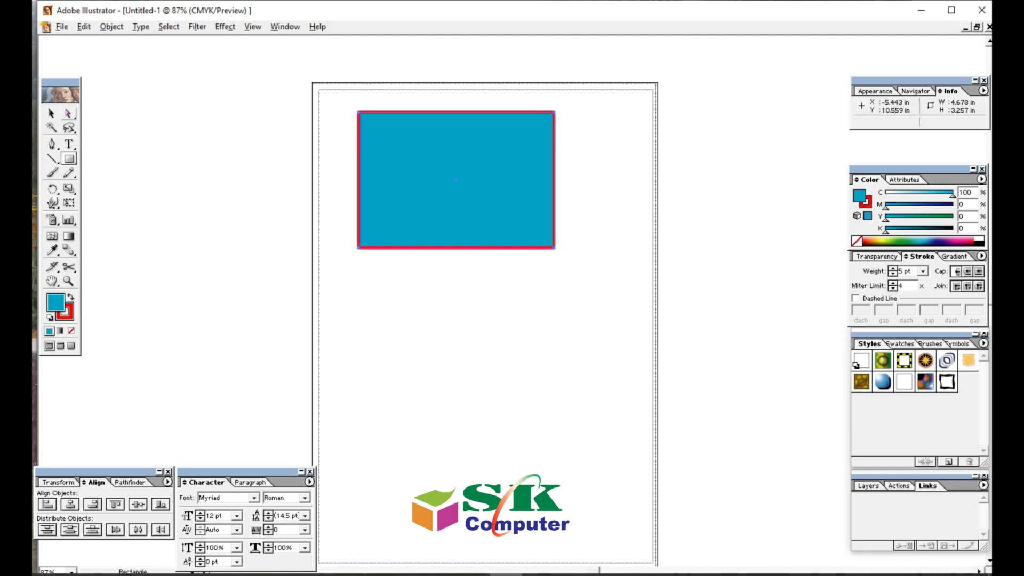
pyautogui.click(52, 113)
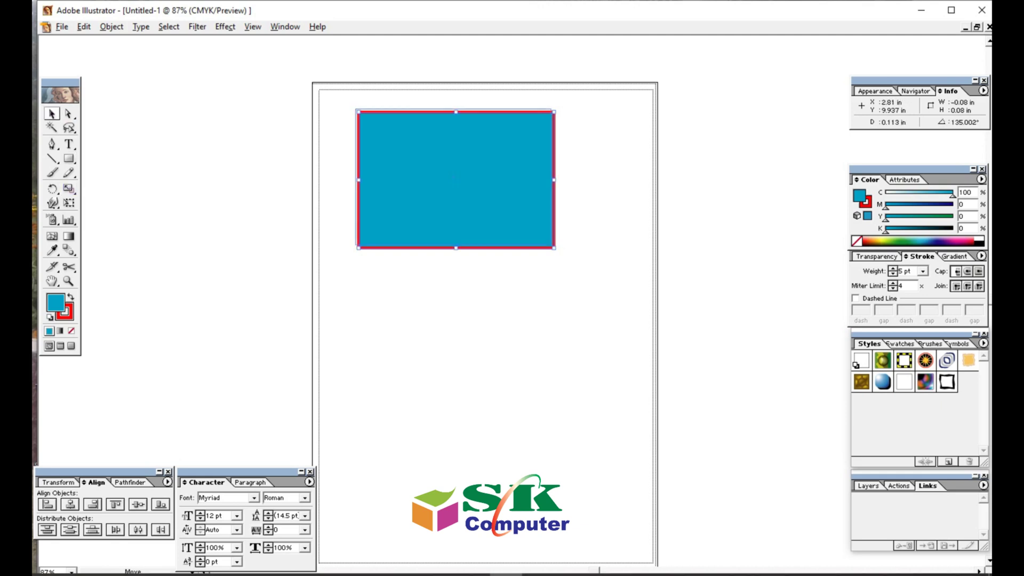
pyautogui.moveTo(456, 180); pyautogui.dragTo(442, 168)
# Step: Draw a rounded rectangle about 5.17 by 3.23 in overlapping the rectangle's lower right corner
pyautogui.click(69, 158)
pyautogui.moveTo(68, 158); pyautogui.dragTo(99, 161)
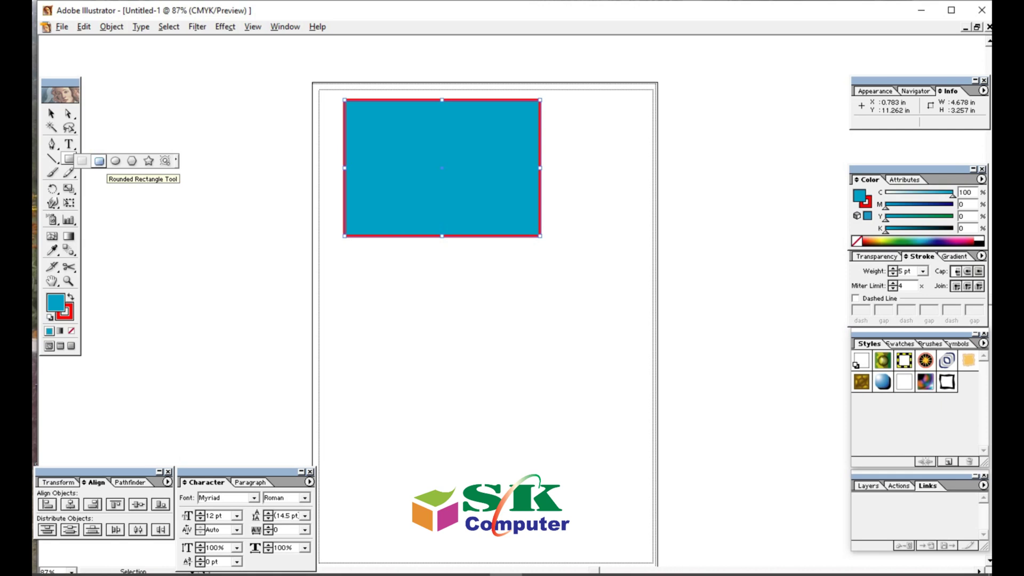
pyautogui.click(100, 161)
pyautogui.moveTo(397, 181)
pyautogui.mouseDown()
pyautogui.moveTo(481, 261)
pyautogui.moveTo(613, 316)
pyautogui.mouseUp()
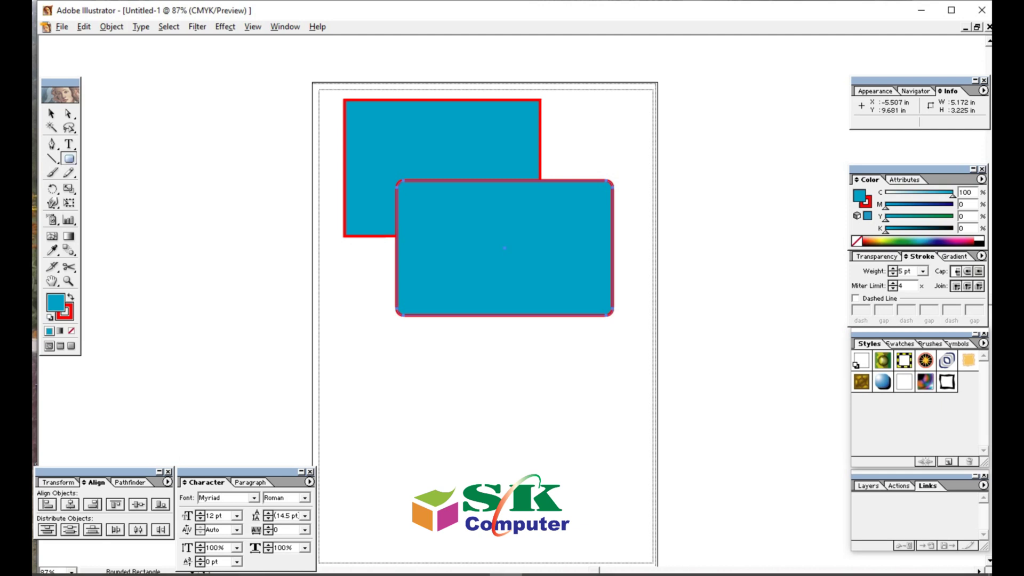
# Step: Draw a nearly circular ellipse about 2.06 by 2.09 in inside the rounded rectangle
pyautogui.moveTo(69, 159); pyautogui.dragTo(116, 161)
pyautogui.moveTo(453, 209); pyautogui.dragTo(539, 297)
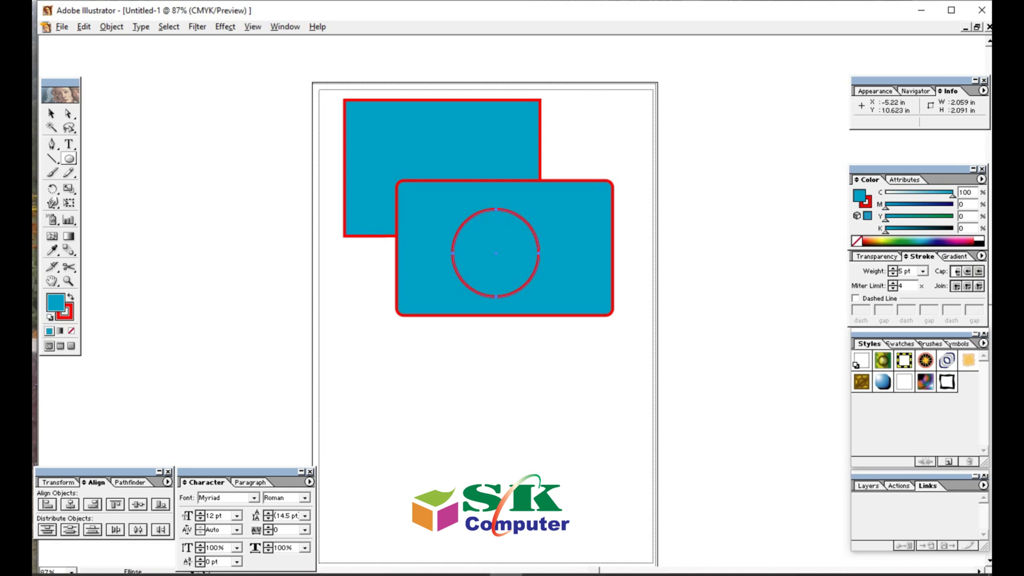
# Step: Nudge the circle about 0.57 in to the right inside the rounded rectangle
pyautogui.click(51, 114)
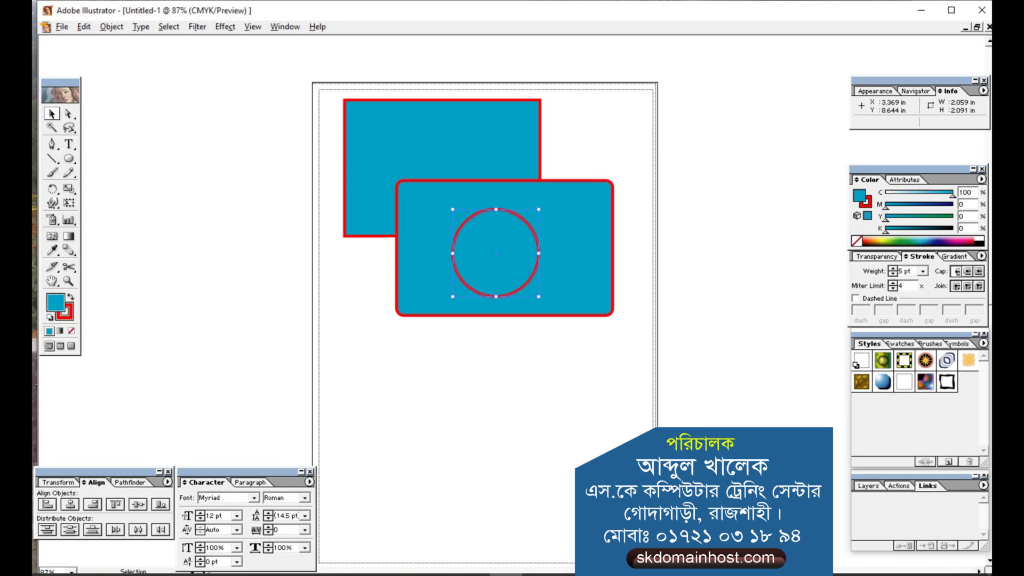
pyautogui.press('Right')
pyautogui.press('Right')
pyautogui.press('Right')
pyautogui.press('Right')
pyautogui.press('Right')
pyautogui.press('Right')
pyautogui.press('Right')
pyautogui.press('Right')
pyautogui.press('Right')
pyautogui.press('Right')
pyautogui.press('Right')
pyautogui.press('Right')
pyautogui.press('Right')
pyautogui.press('Right')
pyautogui.press('Right')
pyautogui.press('Right')
pyautogui.press('Right')
pyautogui.press('Right')
pyautogui.press('Right')
pyautogui.press('Right')
pyautogui.press('Right')
pyautogui.press('Right')
pyautogui.press('Right')
pyautogui.press('Right')
pyautogui.press('Right')
pyautogui.press('Right')
pyautogui.press('Right')
pyautogui.press('Right')
pyautogui.press('Right')
pyautogui.press('Right')
pyautogui.press('Right')
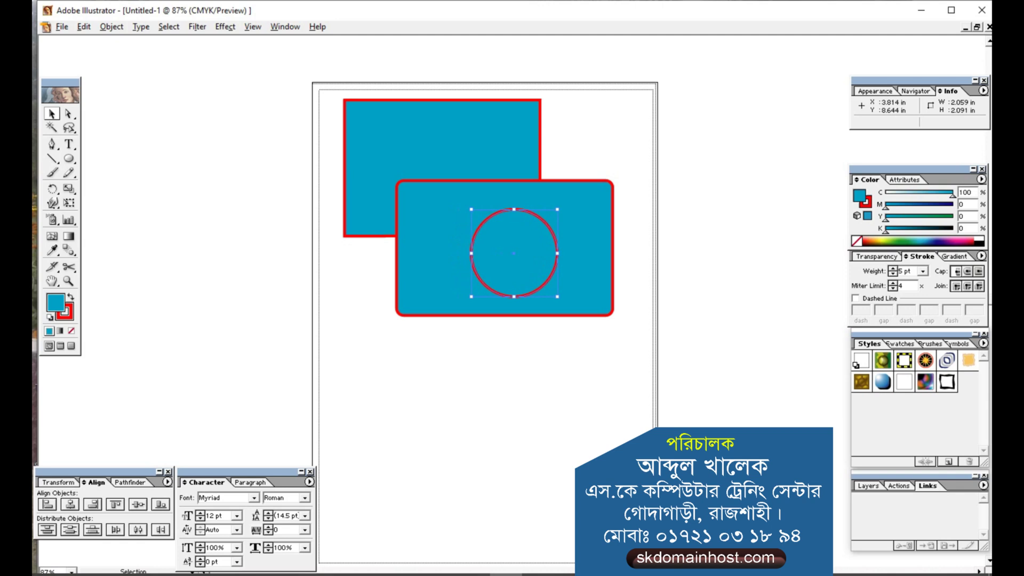
pyautogui.press('Right')
pyautogui.press('Right')
pyautogui.press('Right')
pyautogui.press('Right')
pyautogui.press('Right')
pyautogui.press('Right')
pyautogui.press('Right')
pyautogui.press('Right')
pyautogui.press('Right')
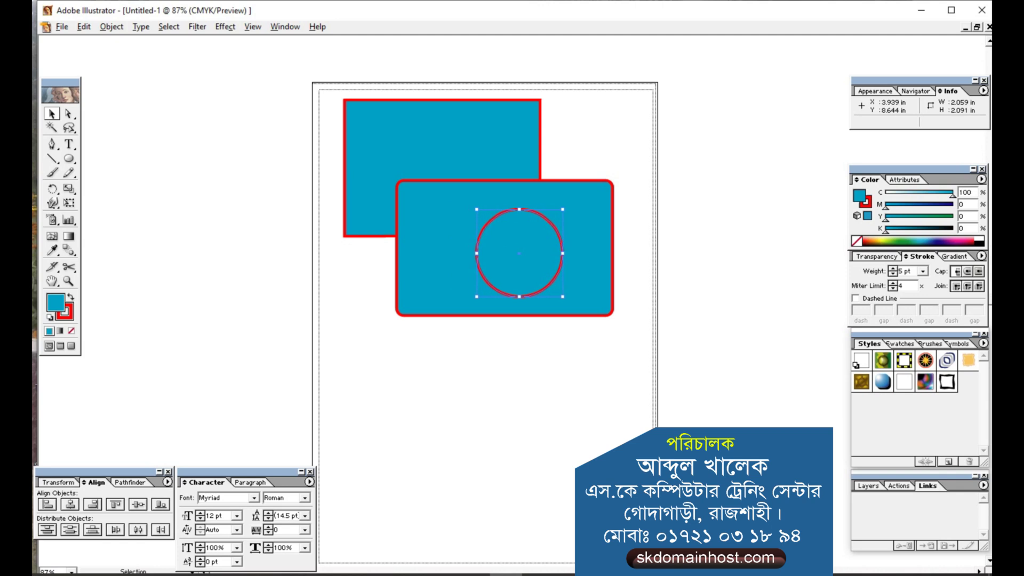
# Step: Nudge the circle about 0.24 in to the left inside the rounded rectangle
pyautogui.press('Left')
pyautogui.press('Left')
pyautogui.press('Left')
pyautogui.press('Left')
pyautogui.press('Left')
pyautogui.press('Left')
pyautogui.press('Left')
pyautogui.press('Left')
pyautogui.press('Left')
pyautogui.press('Left')
pyautogui.press('Left')
pyautogui.press('Left')
pyautogui.press('Left')
pyautogui.press('Left')
pyautogui.press('Left')
pyautogui.press('Left')
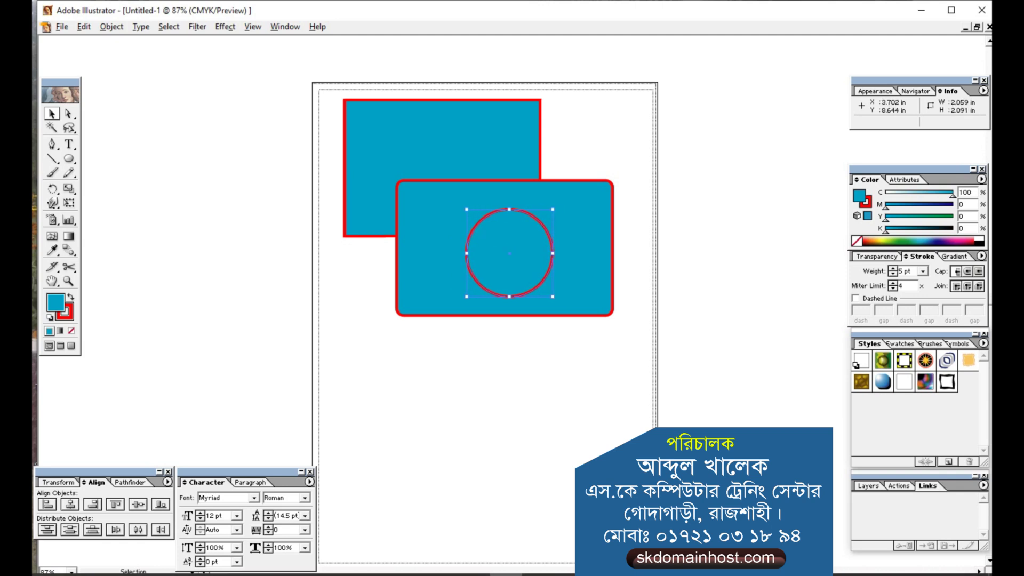
# Step: Nudge the circle about 0.21 in upward inside the rounded rectangle
pyautogui.press('Up')
pyautogui.press('Up')
pyautogui.press('Up')
pyautogui.press('Up')
pyautogui.press('Up')
pyautogui.press('Up')
pyautogui.press('Up')
pyautogui.press('Up')
pyautogui.press('Up')
pyautogui.press('Up')
pyautogui.press('Up')
pyautogui.press('Up')
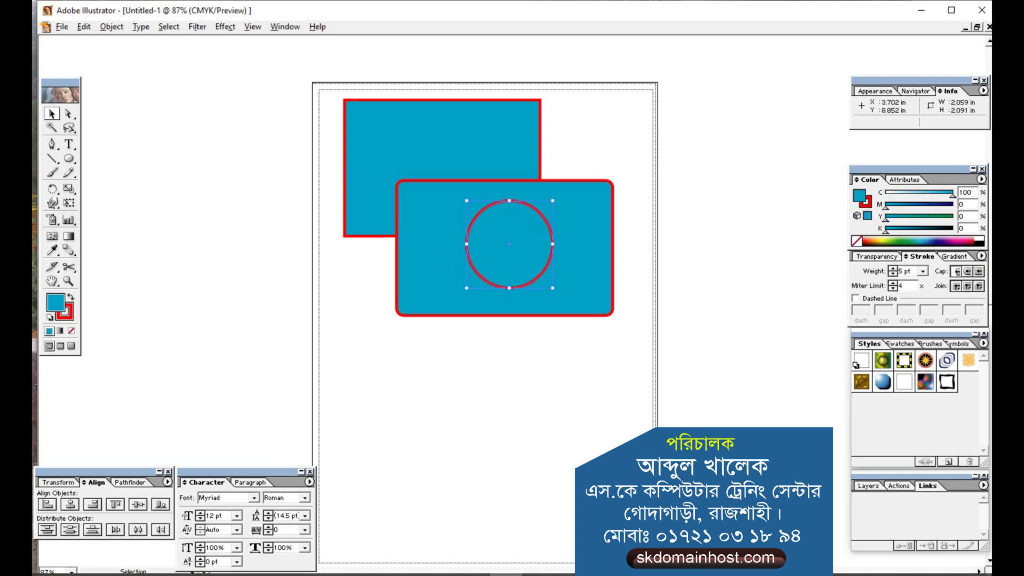
# Step: Fine-tune the circle's position about 0.09 in further left and 0.05 in further up
pyautogui.press('Up')
pyautogui.press('Left')
pyautogui.press('Left')
pyautogui.press('Left')
pyautogui.press('Left')
pyautogui.press('Right')
pyautogui.press('Right')
pyautogui.press('Up')
pyautogui.press('Left')
pyautogui.press('Down')
pyautogui.click(508, 368)
pyautogui.click(508, 244)
pyautogui.moveTo(509, 244)
pyautogui.mouseDown()
pyautogui.moveTo(546, 372)
pyautogui.moveTo(766, 338)
pyautogui.moveTo(673, 101)
pyautogui.moveTo(435, 136)
pyautogui.moveTo(445, 160)
pyautogui.moveTo(745, 111)
pyautogui.moveTo(751, 238)
pyautogui.moveTo(512, 250)
pyautogui.moveTo(509, 237)
pyautogui.mouseUp()
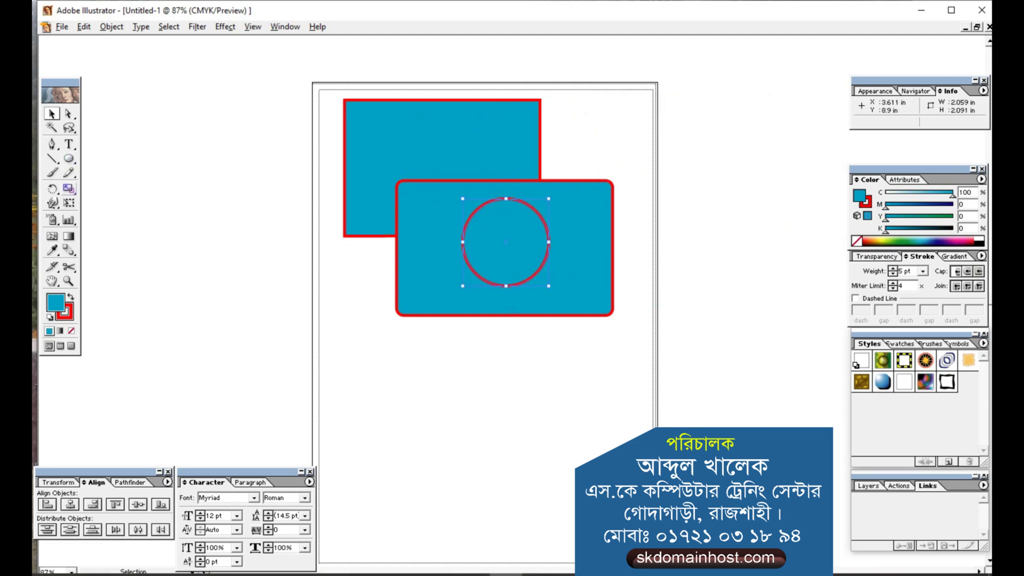
# Step: Draw a slightly rotated five-pointed star about 1.86 by 1.79 in just below the rounded rectangle
pyautogui.click(68, 159)
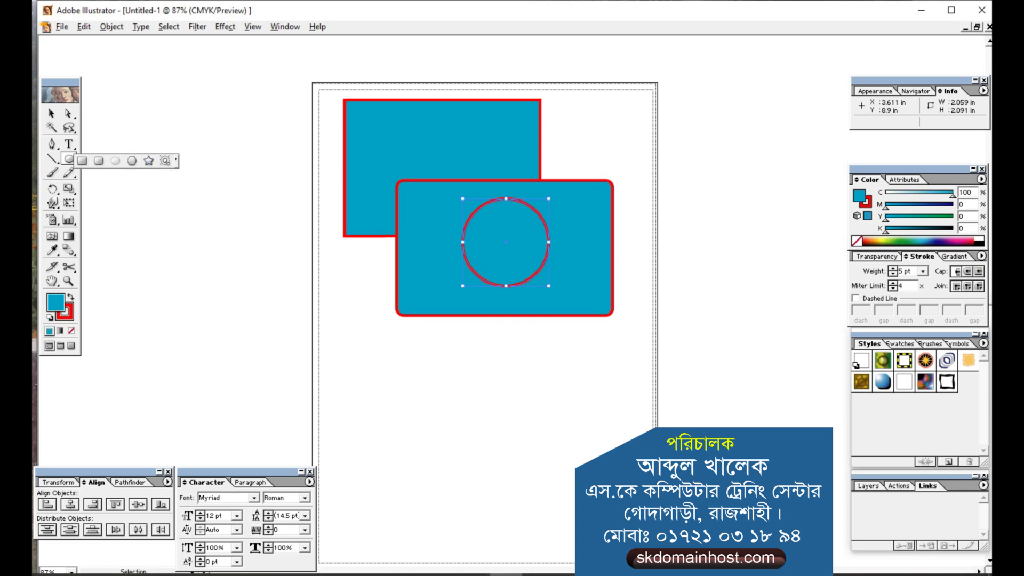
pyautogui.click(149, 161)
pyautogui.moveTo(493, 359); pyautogui.dragTo(463, 399)
pyautogui.moveTo(521, 394); pyautogui.dragTo(515, 393)
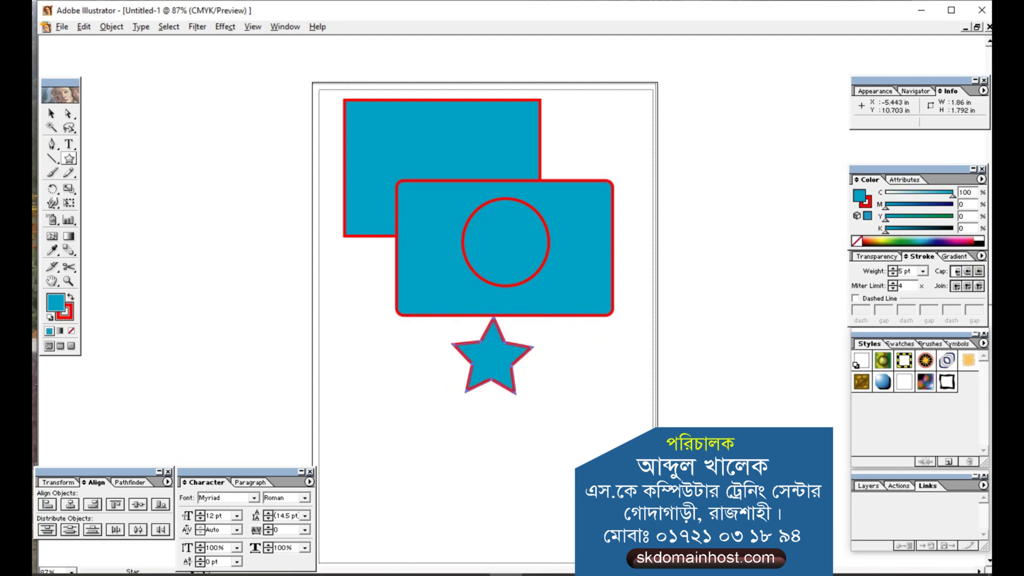
pyautogui.click(52, 114)
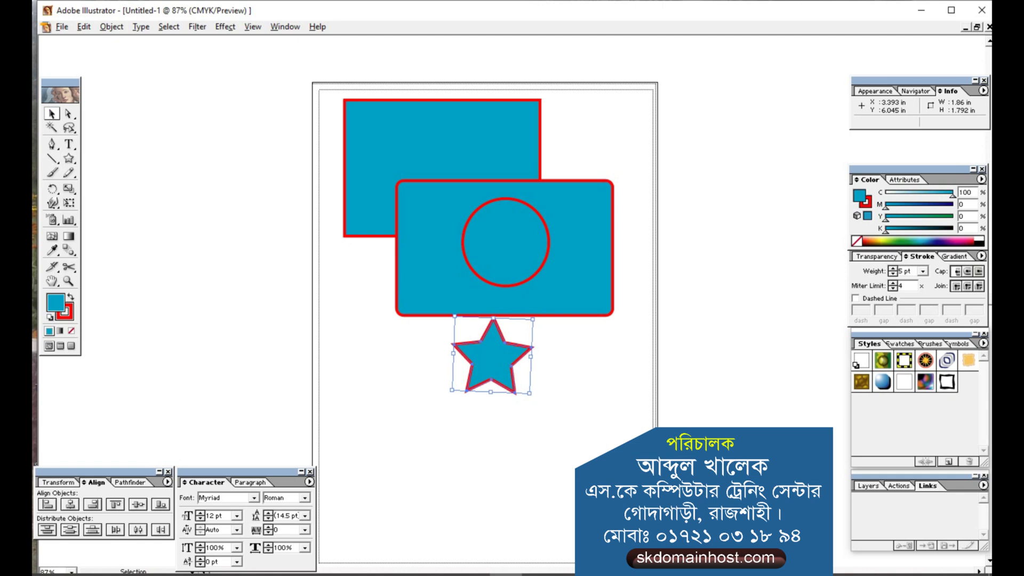
# Step: Set the star's fill magenta to 100% and move the star about 0.2 in right and 0.4 in down
pyautogui.click(952, 205)
pyautogui.click(567, 452)
pyautogui.moveTo(566, 452); pyautogui.dragTo(501, 375)
pyautogui.click(435, 356)
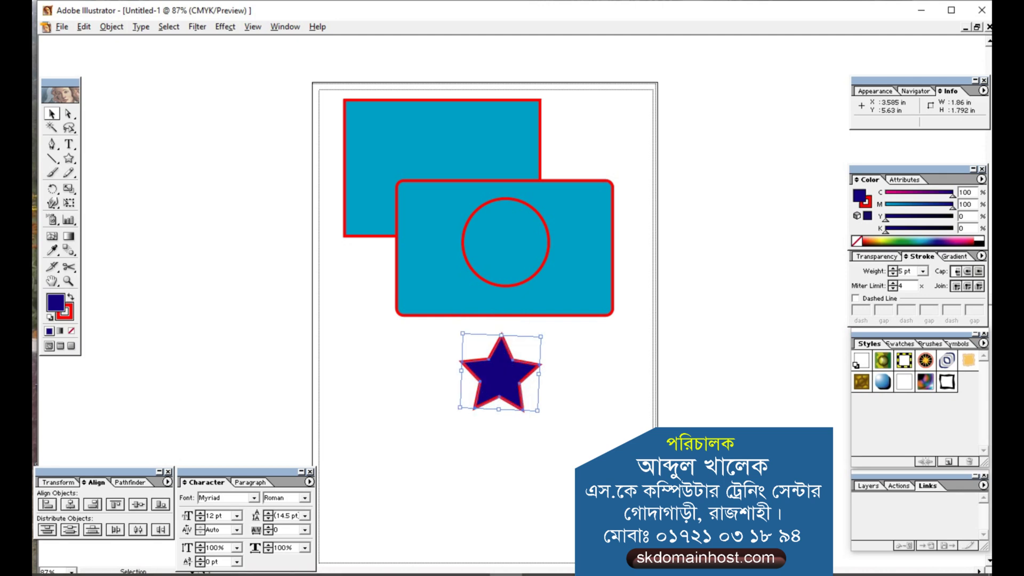
# Step: Move the star up about 0.8 in and slightly right so its tip overlaps the rounded rectangle's lower edge
pyautogui.click(444, 348)
pyautogui.moveTo(510, 377); pyautogui.dragTo(520, 343)
pyautogui.click(443, 352)
pyautogui.click(509, 344)
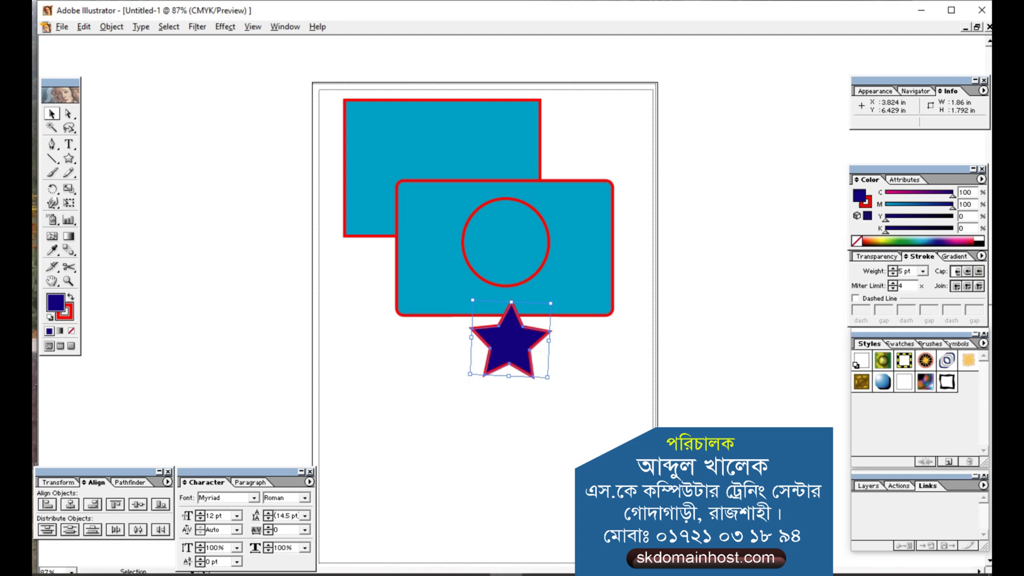
# Step: Remove the star's stroke with a weight of 0 and move it about 1.2 in right and 1.1 in down
pyautogui.click(904, 271)
pyautogui.write('0')
pyautogui.press('Return')
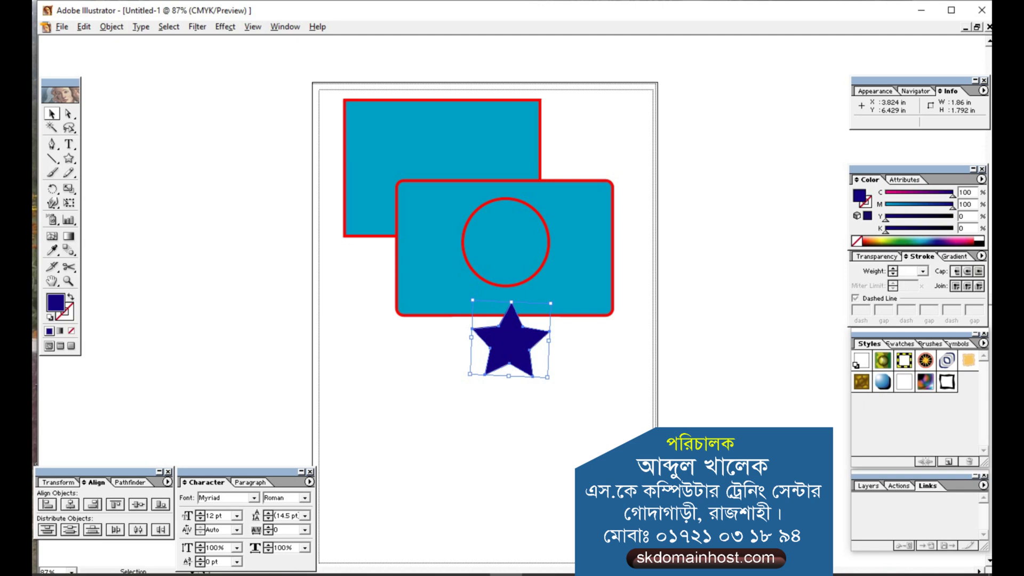
pyautogui.click(587, 362)
pyautogui.moveTo(509, 341); pyautogui.dragTo(560, 388)
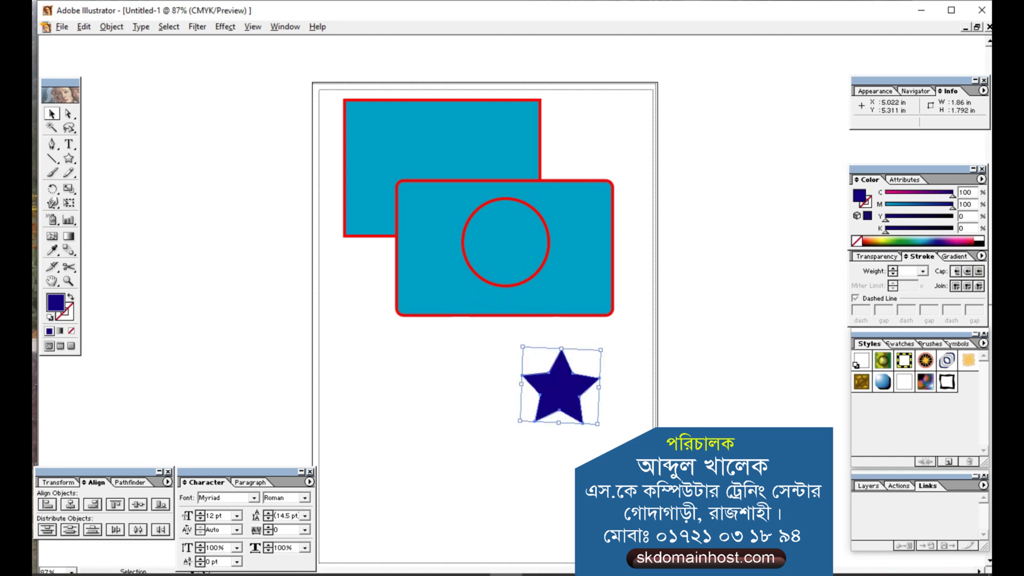
# Step: Give the star a 1 pt white stroke with all CMYK values at 0, and deselect it
pyautogui.press('x')
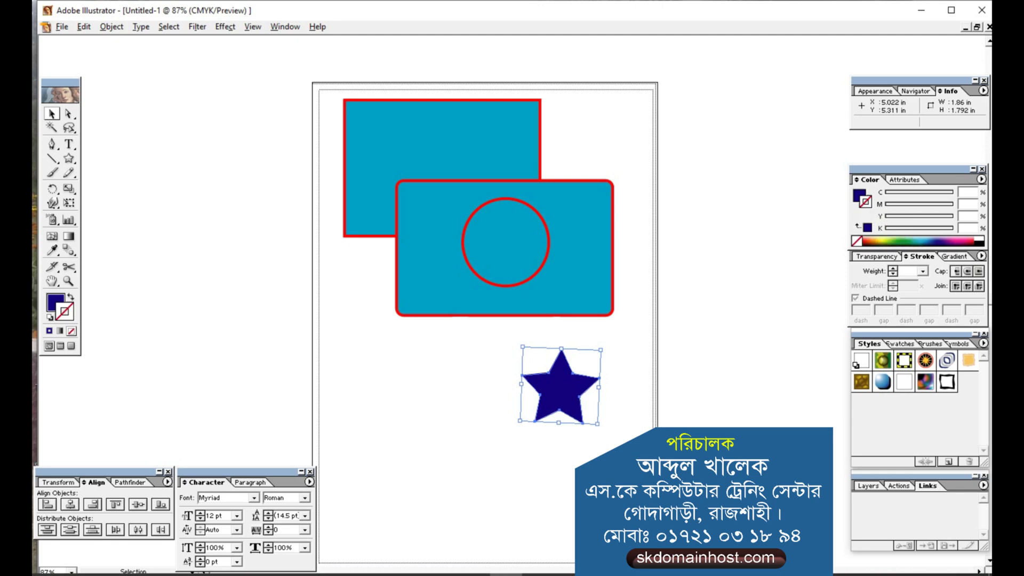
pyautogui.click(898, 242)
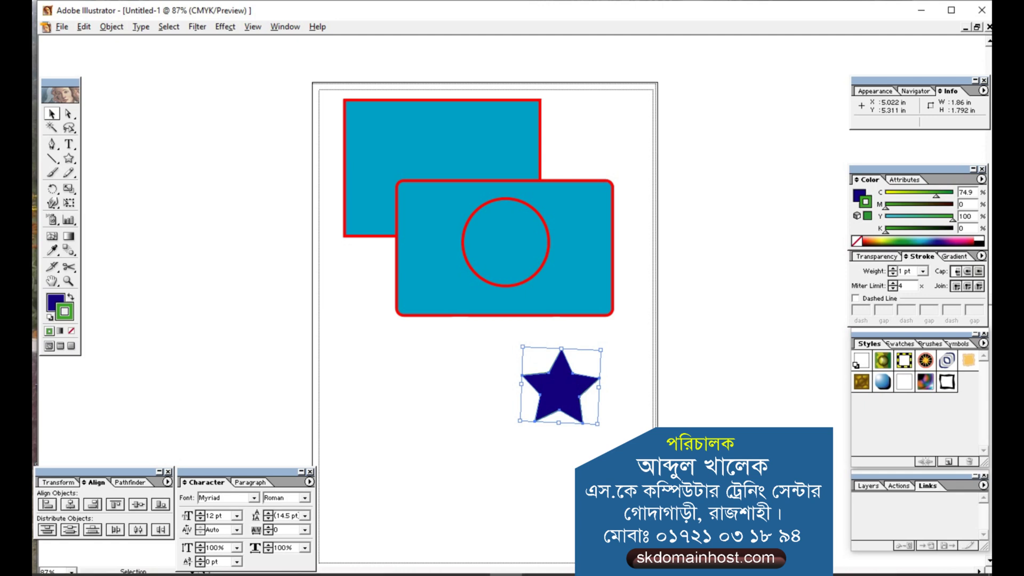
pyautogui.moveTo(952, 219); pyautogui.dragTo(885, 220)
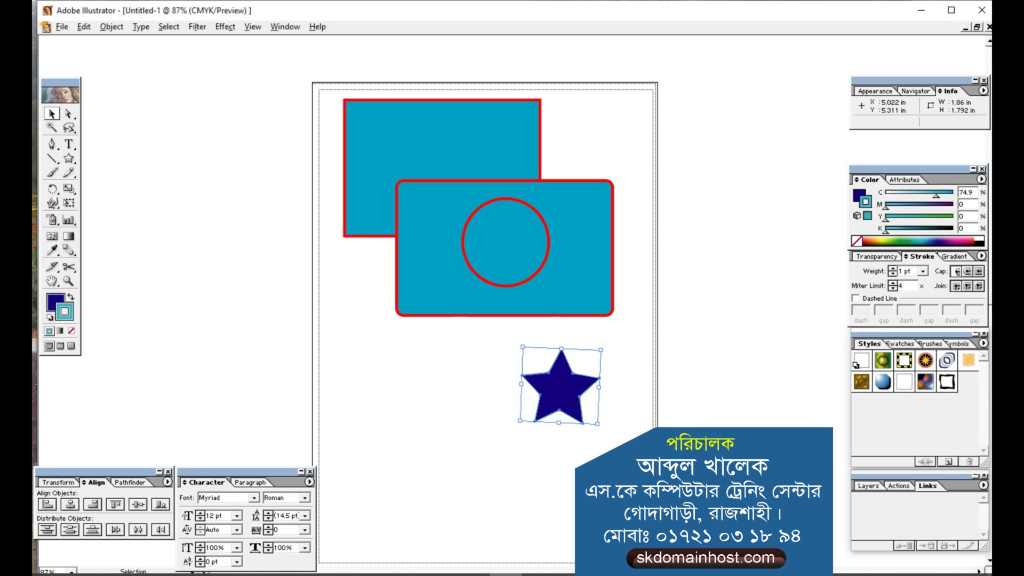
pyautogui.moveTo(936, 196); pyautogui.dragTo(886, 196)
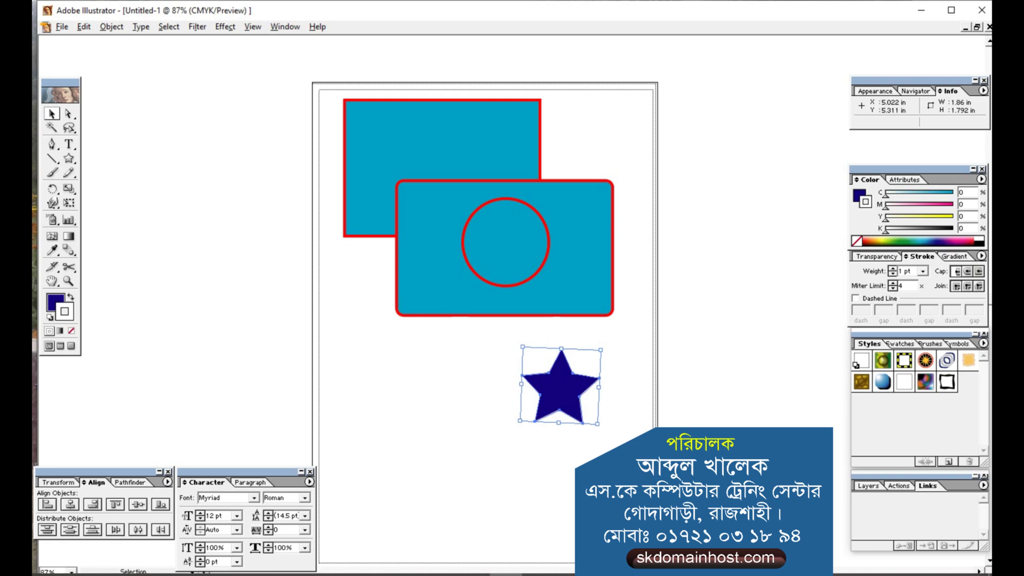
pyautogui.click(732, 320)
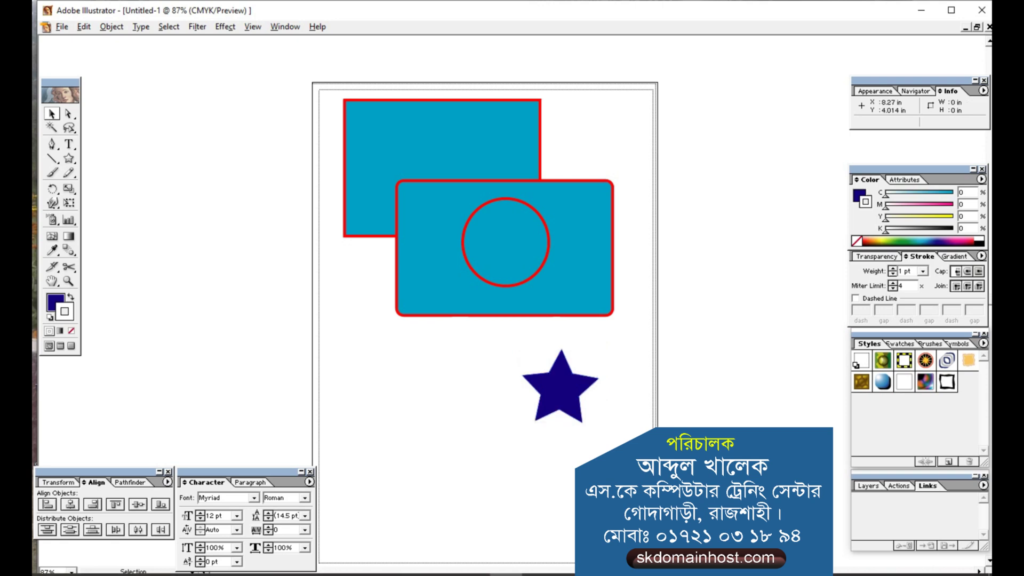
# Step: Move the star about 0.7 in right and 0.5 in up, and set its stroke weight to 0
pyautogui.moveTo(615, 478); pyautogui.dragTo(590, 366)
pyautogui.click(906, 271)
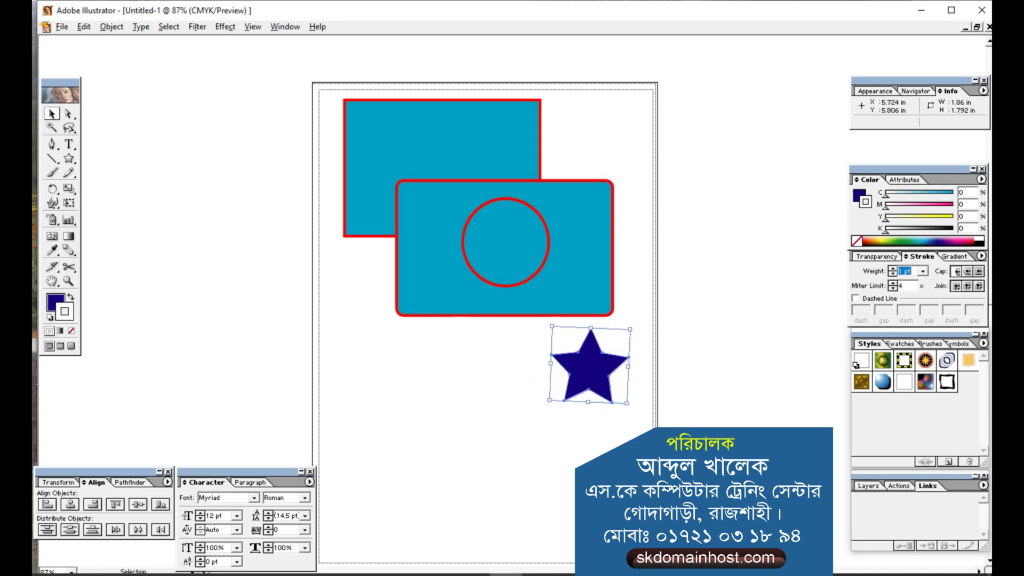
pyautogui.write('0')
pyautogui.press('Return')
# Step: Move the star onto the rounded rectangle, placing it in the right half with the circle over the rectangle's left edge
pyautogui.click(639, 376)
pyautogui.moveTo(604, 370); pyautogui.dragTo(519, 245)
pyautogui.click(511, 403)
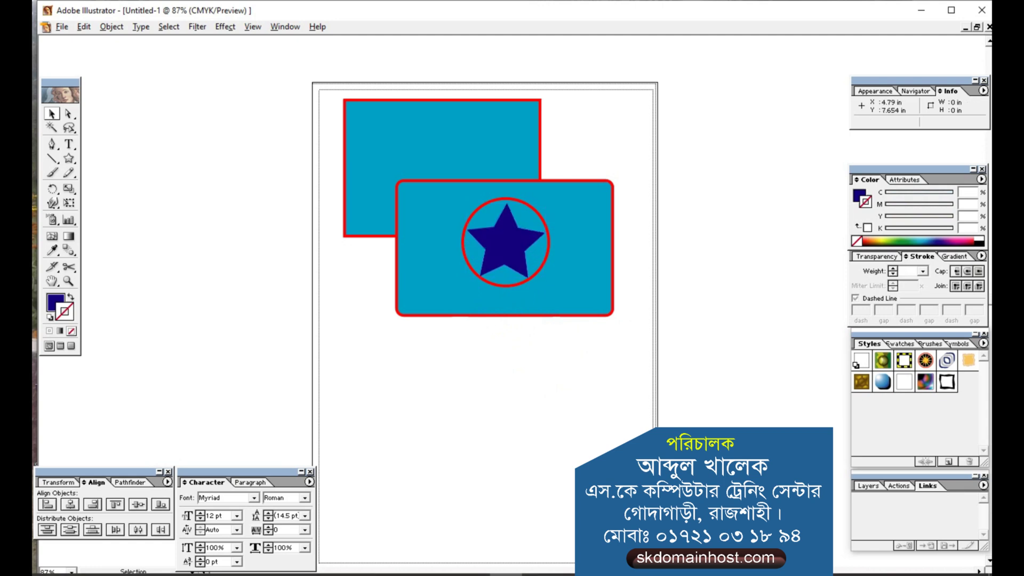
pyautogui.moveTo(509, 241); pyautogui.dragTo(537, 251)
pyautogui.click(510, 399)
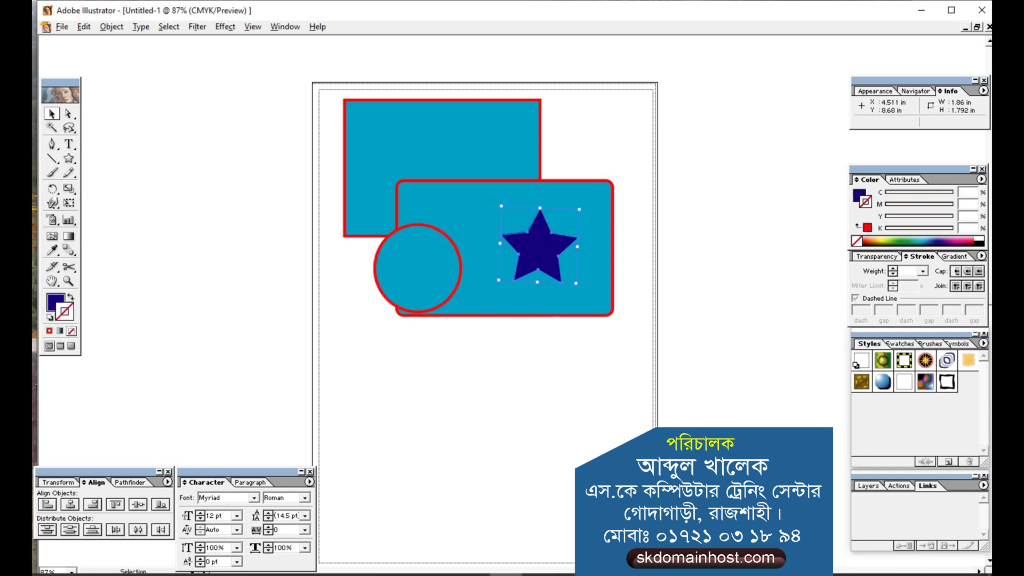
# Step: Give the star a 1 pt stroke and make it white by setting magenta and yellow to 0%
pyautogui.click(903, 271)
pyautogui.write('1')
pyautogui.press('Return')
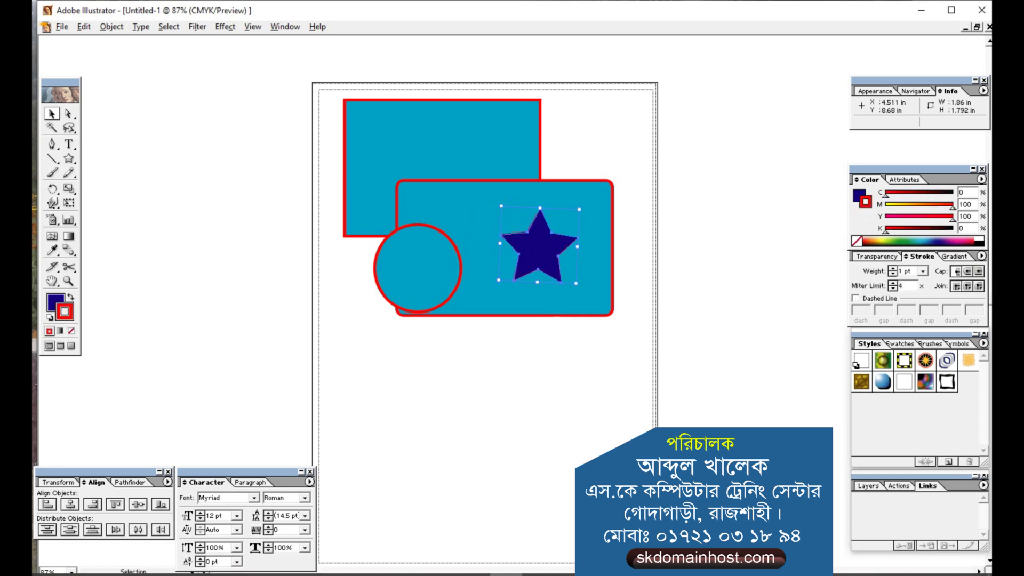
pyautogui.moveTo(952, 219); pyautogui.dragTo(886, 220)
pyautogui.moveTo(952, 207); pyautogui.dragTo(886, 208)
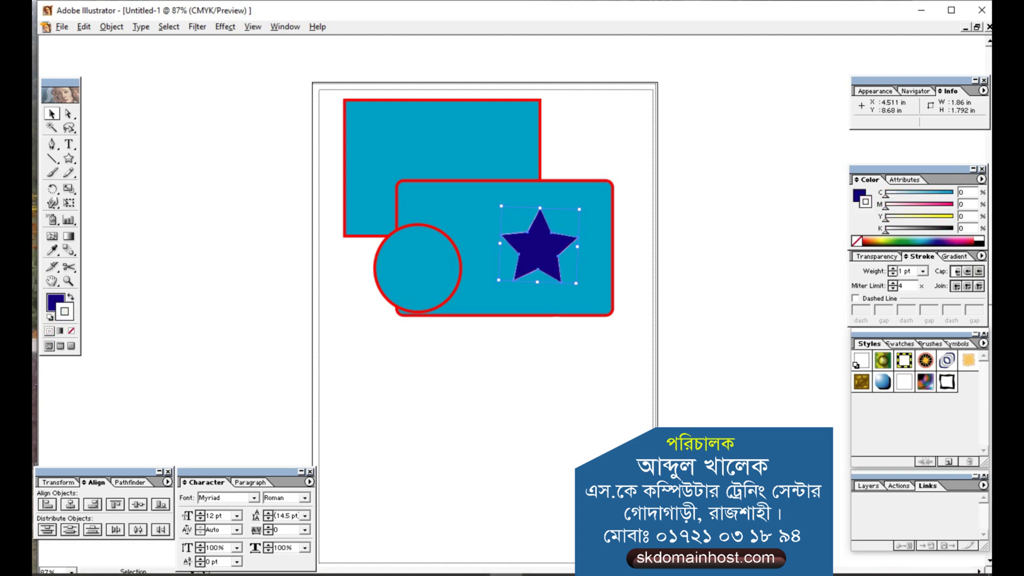
# Step: Reselect the star and set its white stroke's weight to 5 pt
pyautogui.click(715, 230)
pyautogui.click(535, 238)
pyautogui.click(923, 271)
pyautogui.write('5')
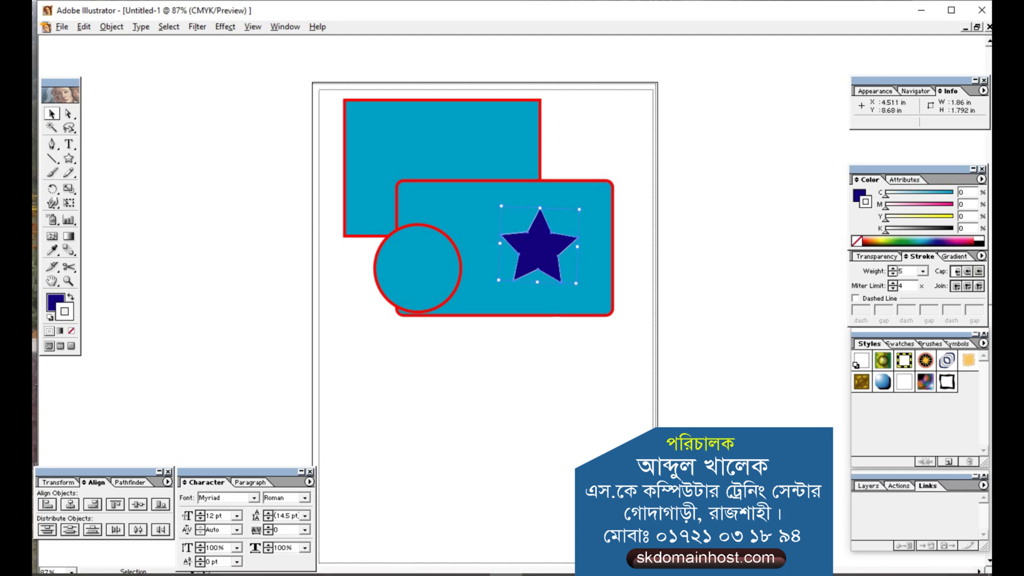
pyautogui.press('Return')
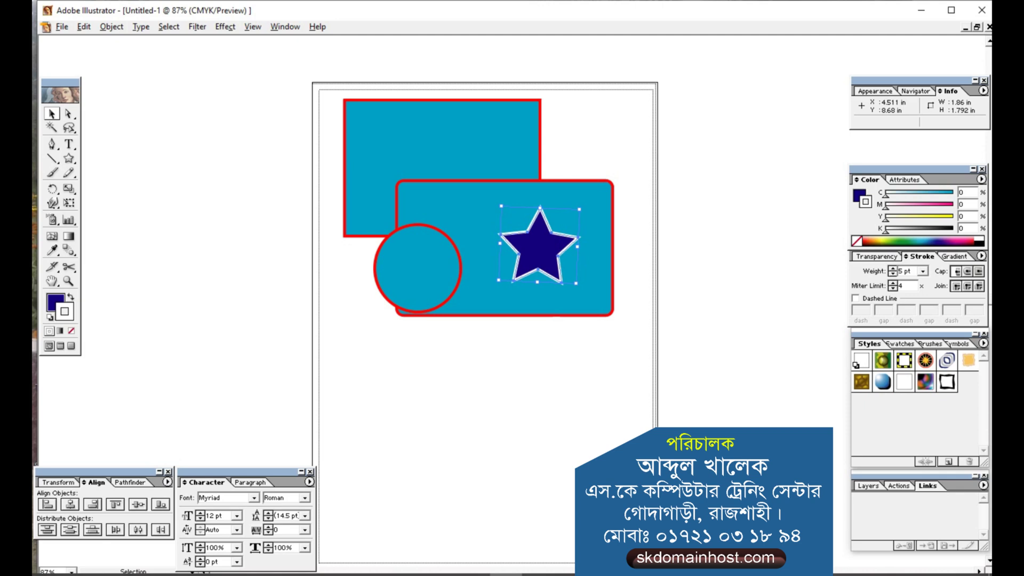